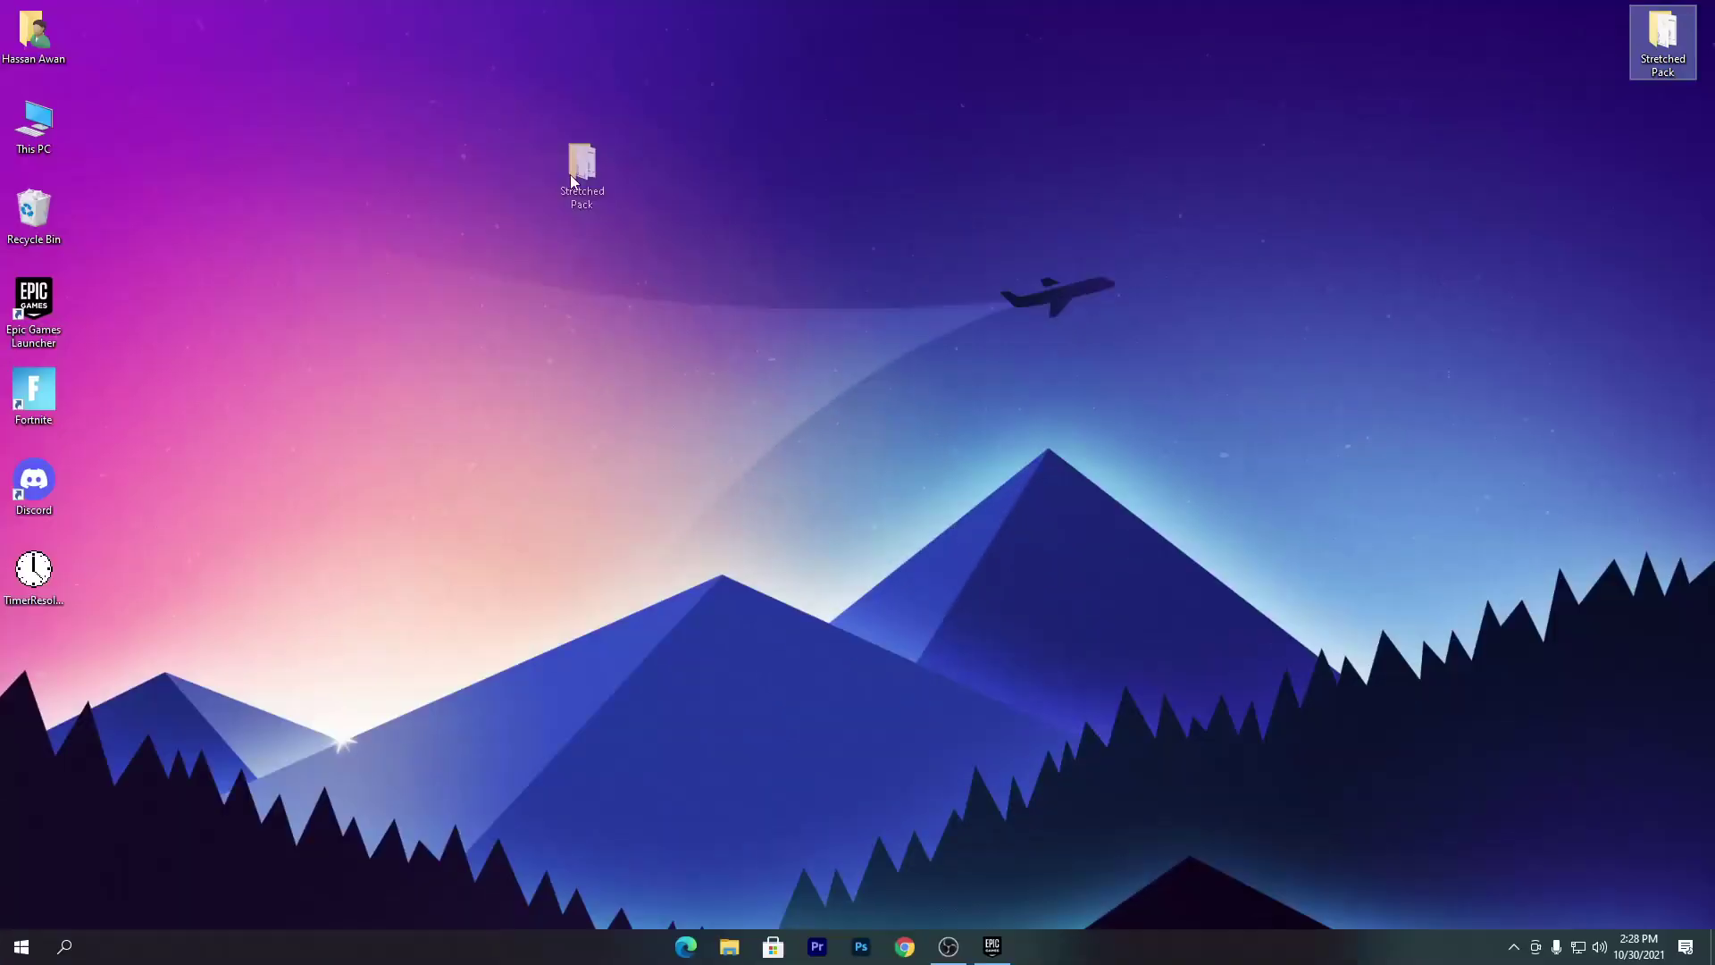
Step: Move the Stretched Pack folder to the middle of the desktop
{"action": "mouse_move", "coordinate": [582, 169]}
{"action": "left_mouse_down"}
{"action": "mouse_move", "coordinate": [500, 402]}
{"action": "mouse_move", "coordinate": [656, 323]}
{"action": "left_mouse_up"}
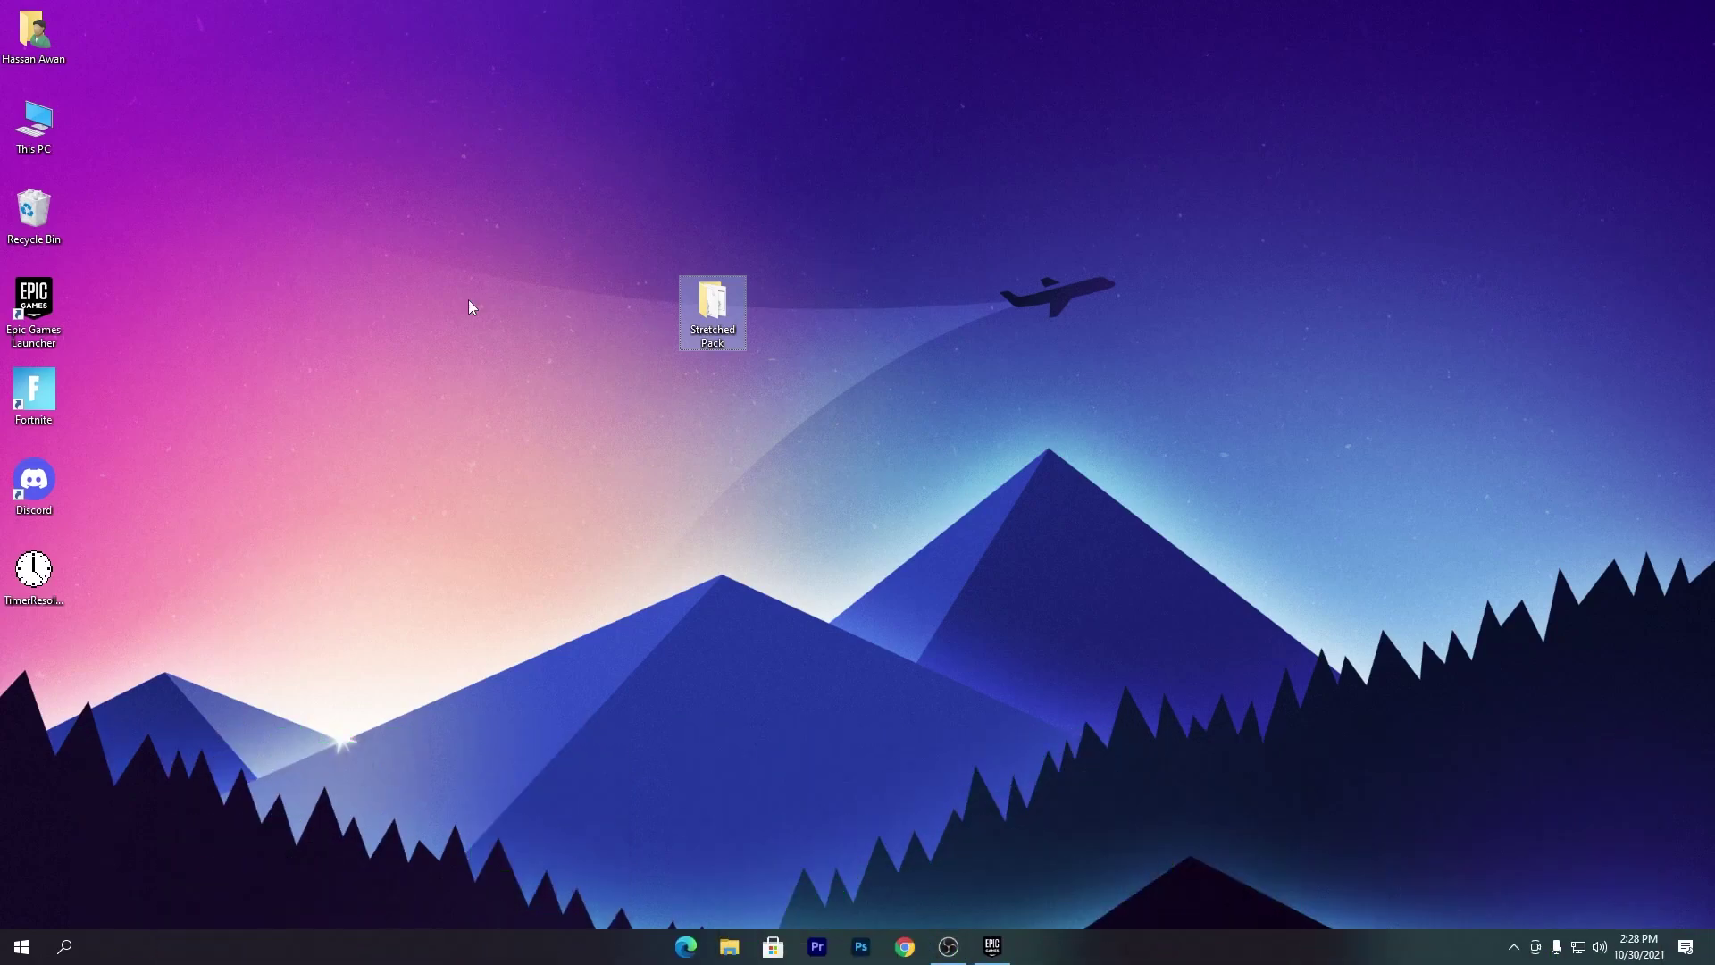
Step: Open the Stretched Pack folder and copy its GameUserSettings.ini file
{"action": "double_click", "coordinate": [712, 311]}
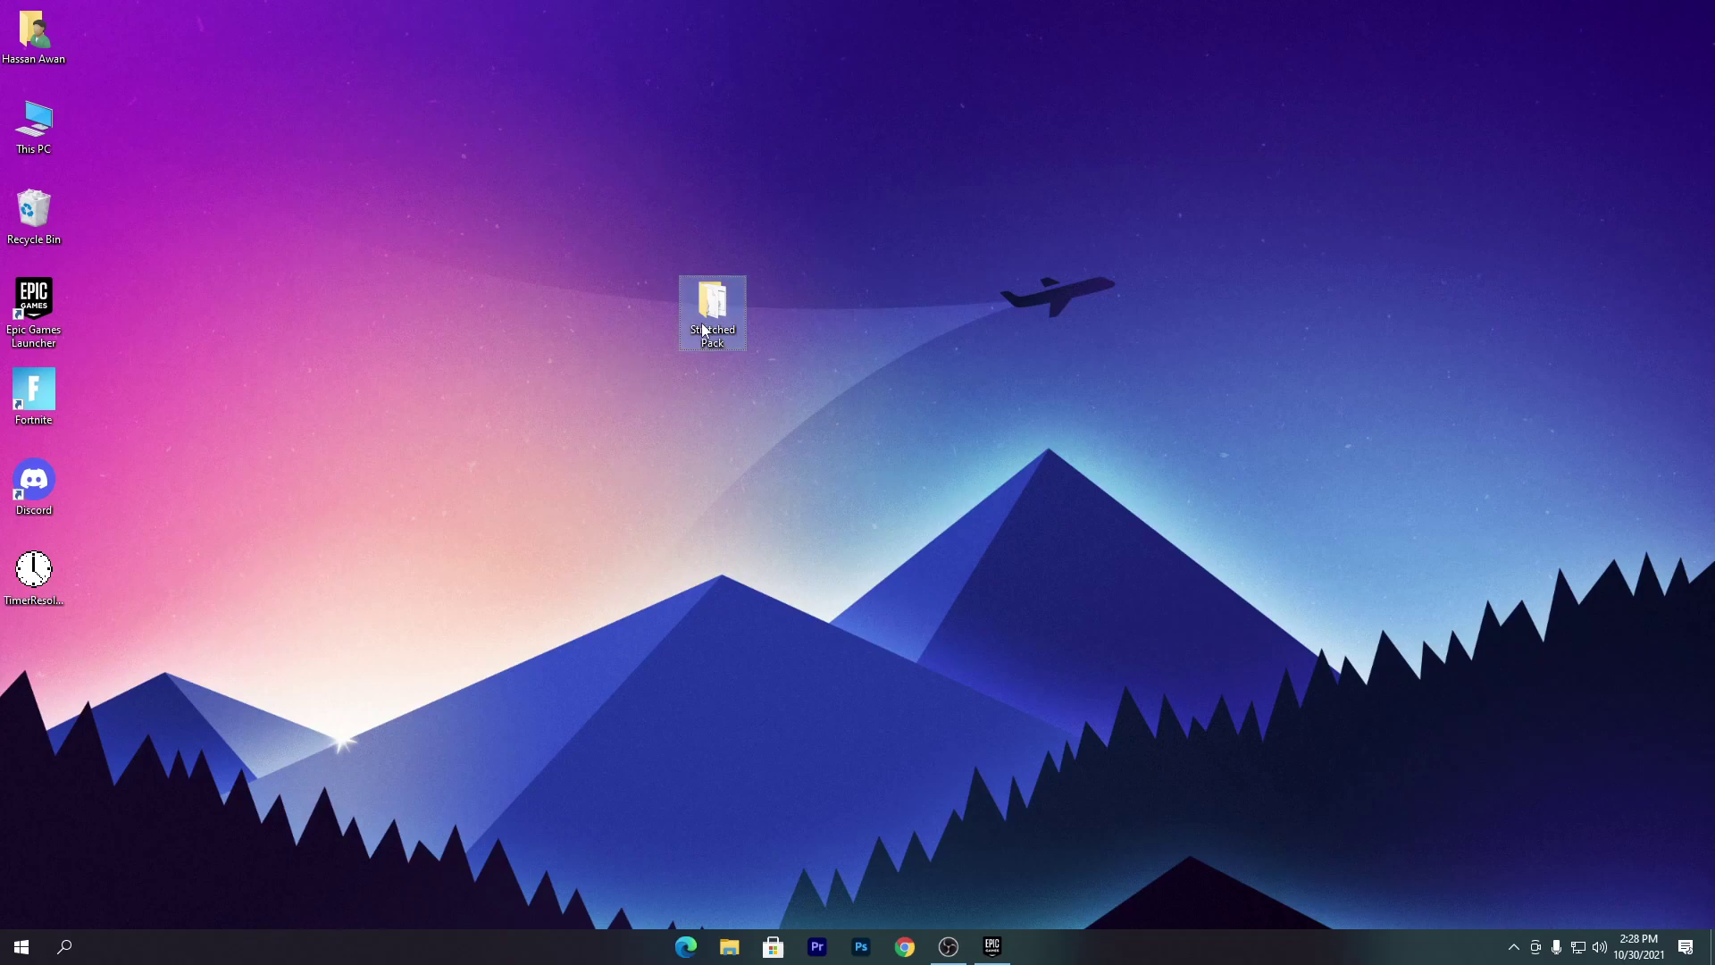
{"action": "left_click_drag", "start_coordinate": [866, 241], "coordinate": [1068, 52]}
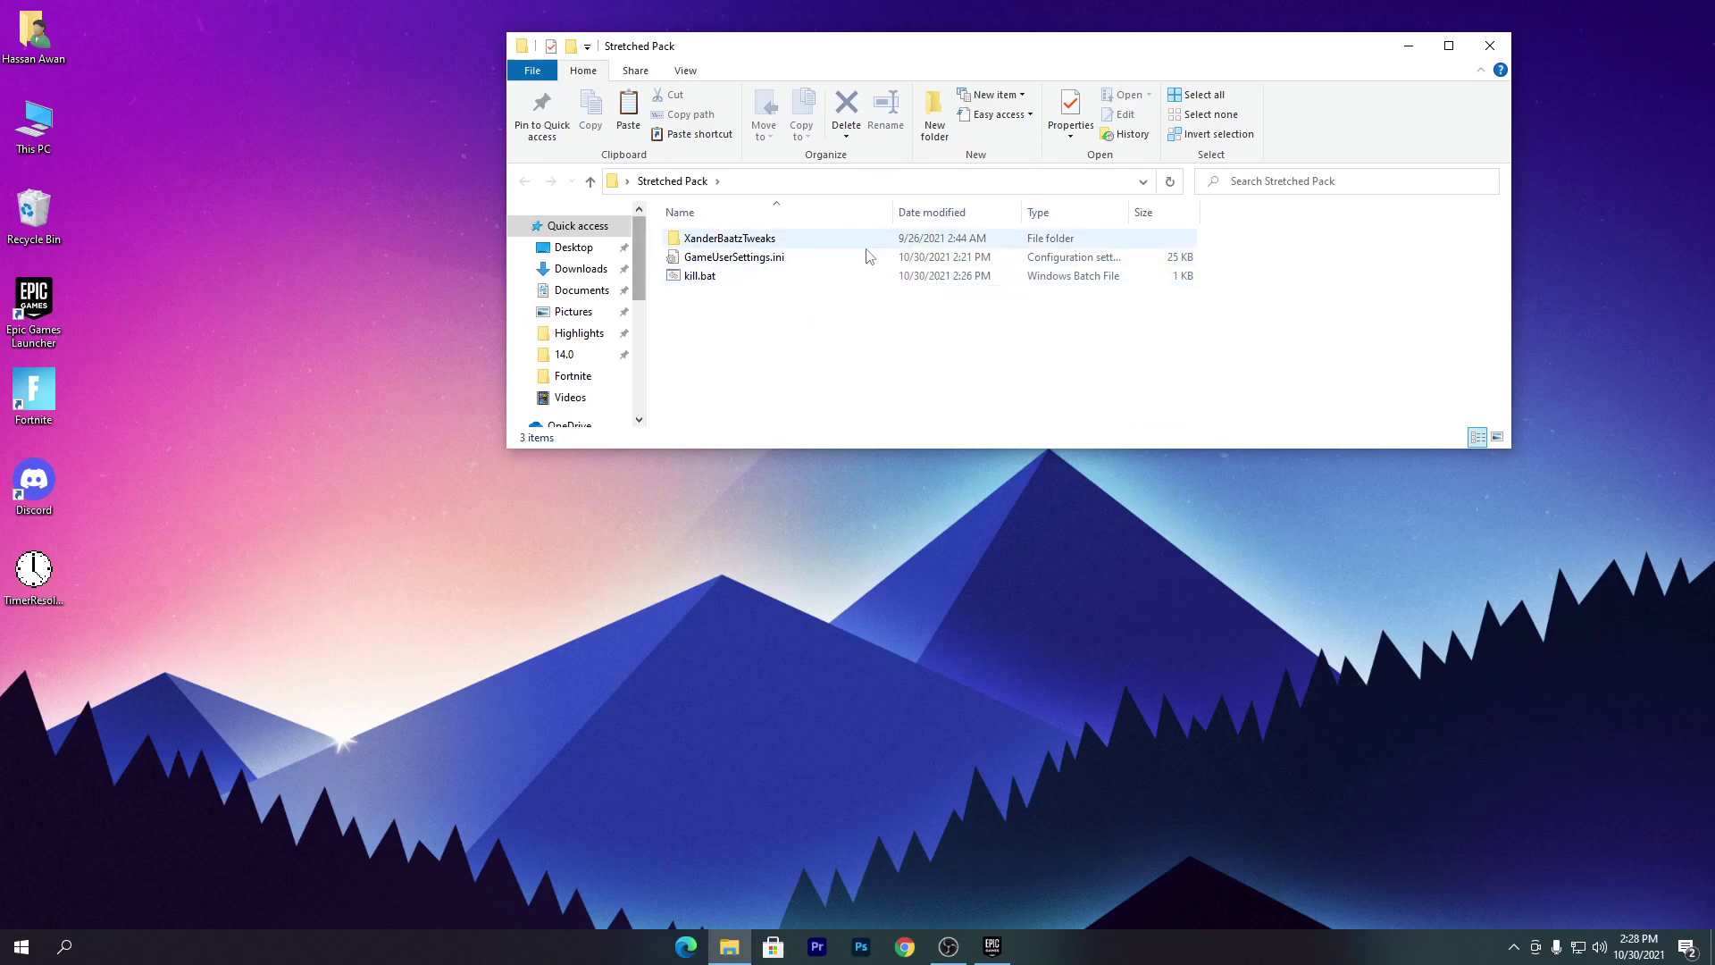
{"action": "left_click", "coordinate": [734, 261]}
{"action": "right_click", "coordinate": [734, 262]}
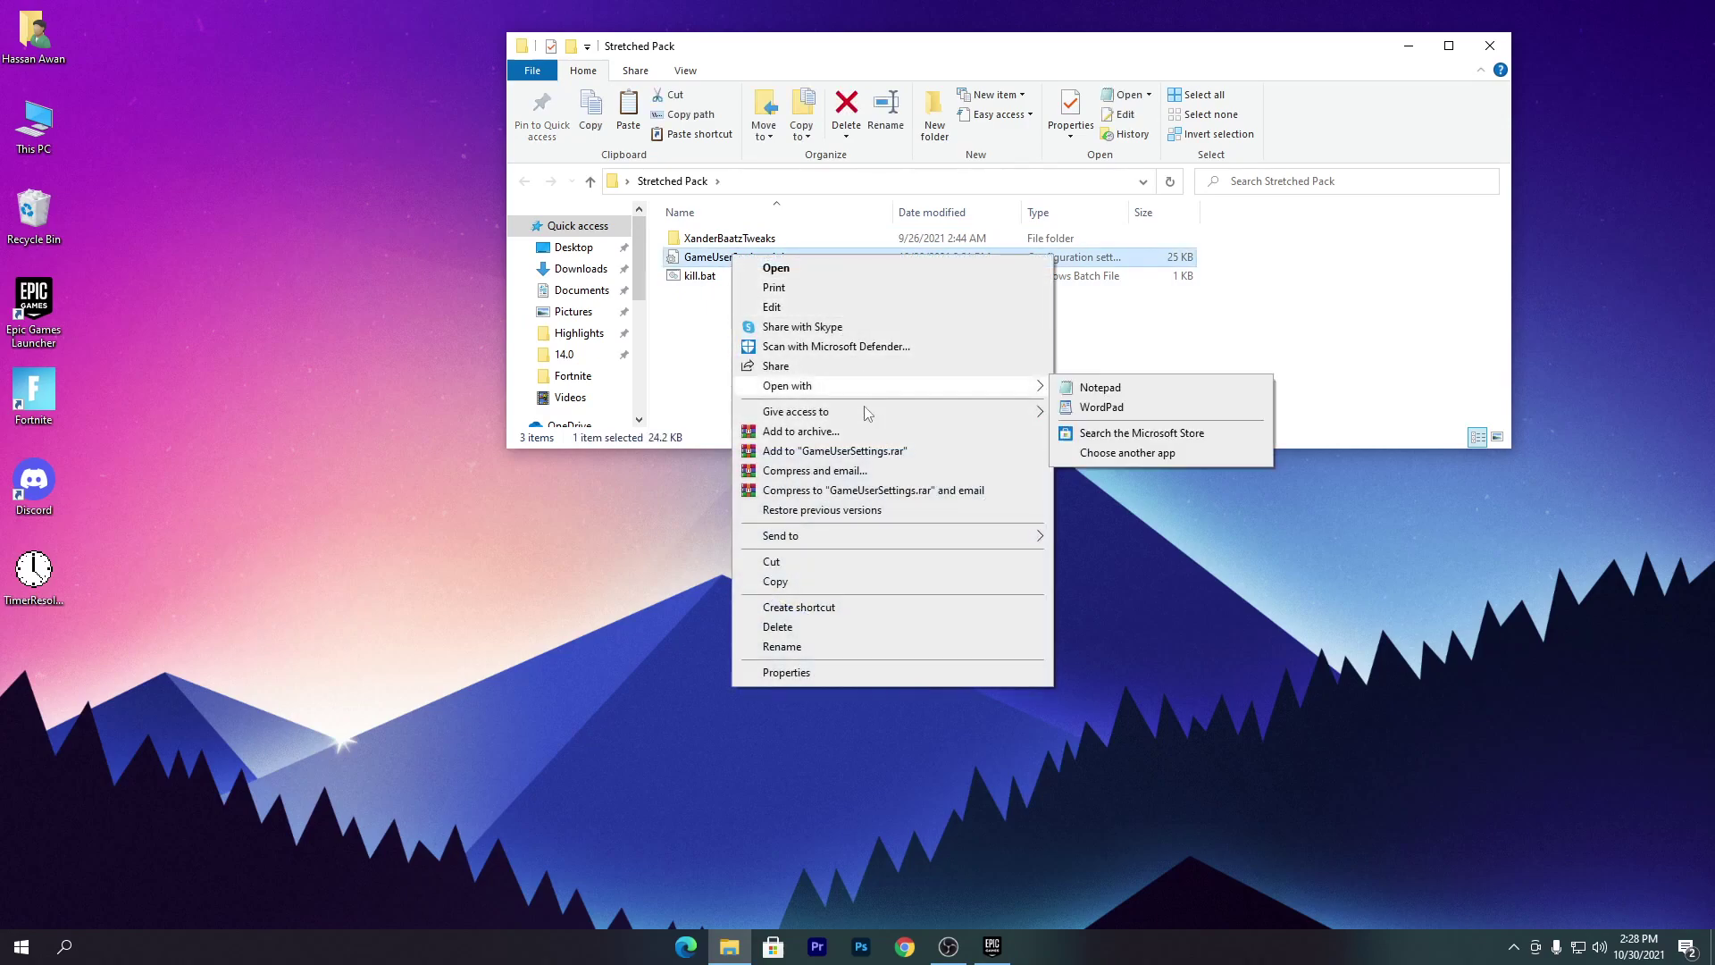
{"action": "left_click", "coordinate": [805, 584]}
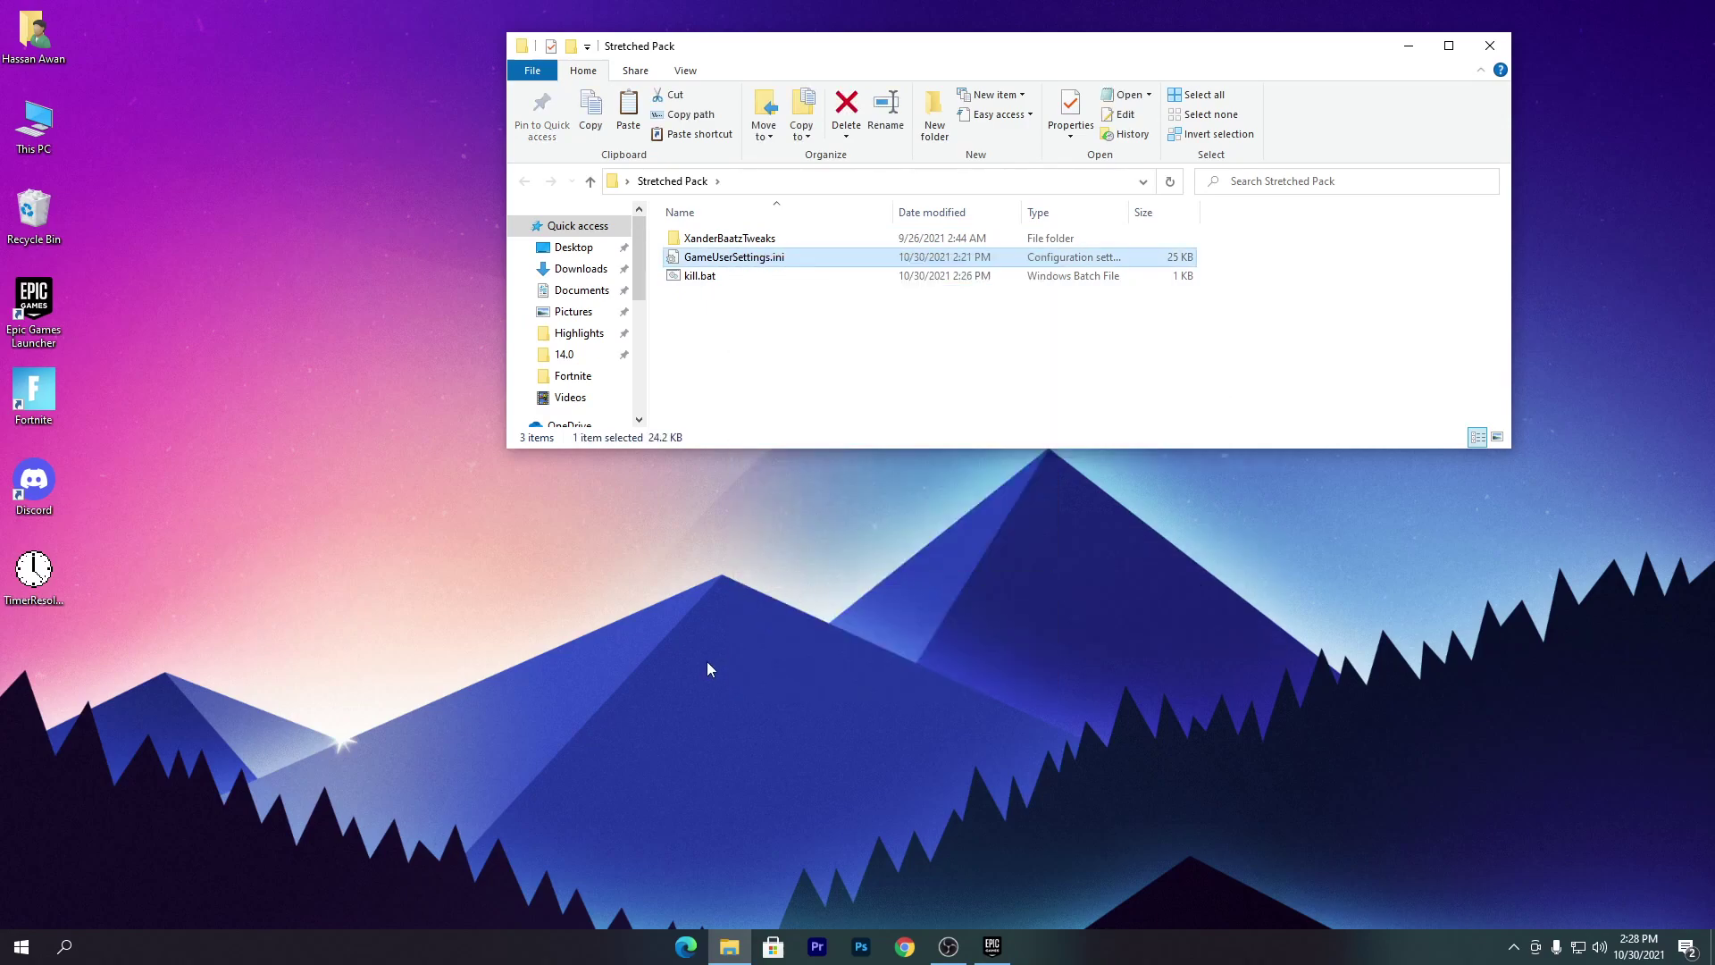
Step: Go to AppData\Local\FortniteGame\Saved\Config\WindowsClient via Run
{"action": "key", "text": "super+r"}
{"action": "type", "text": "app"}
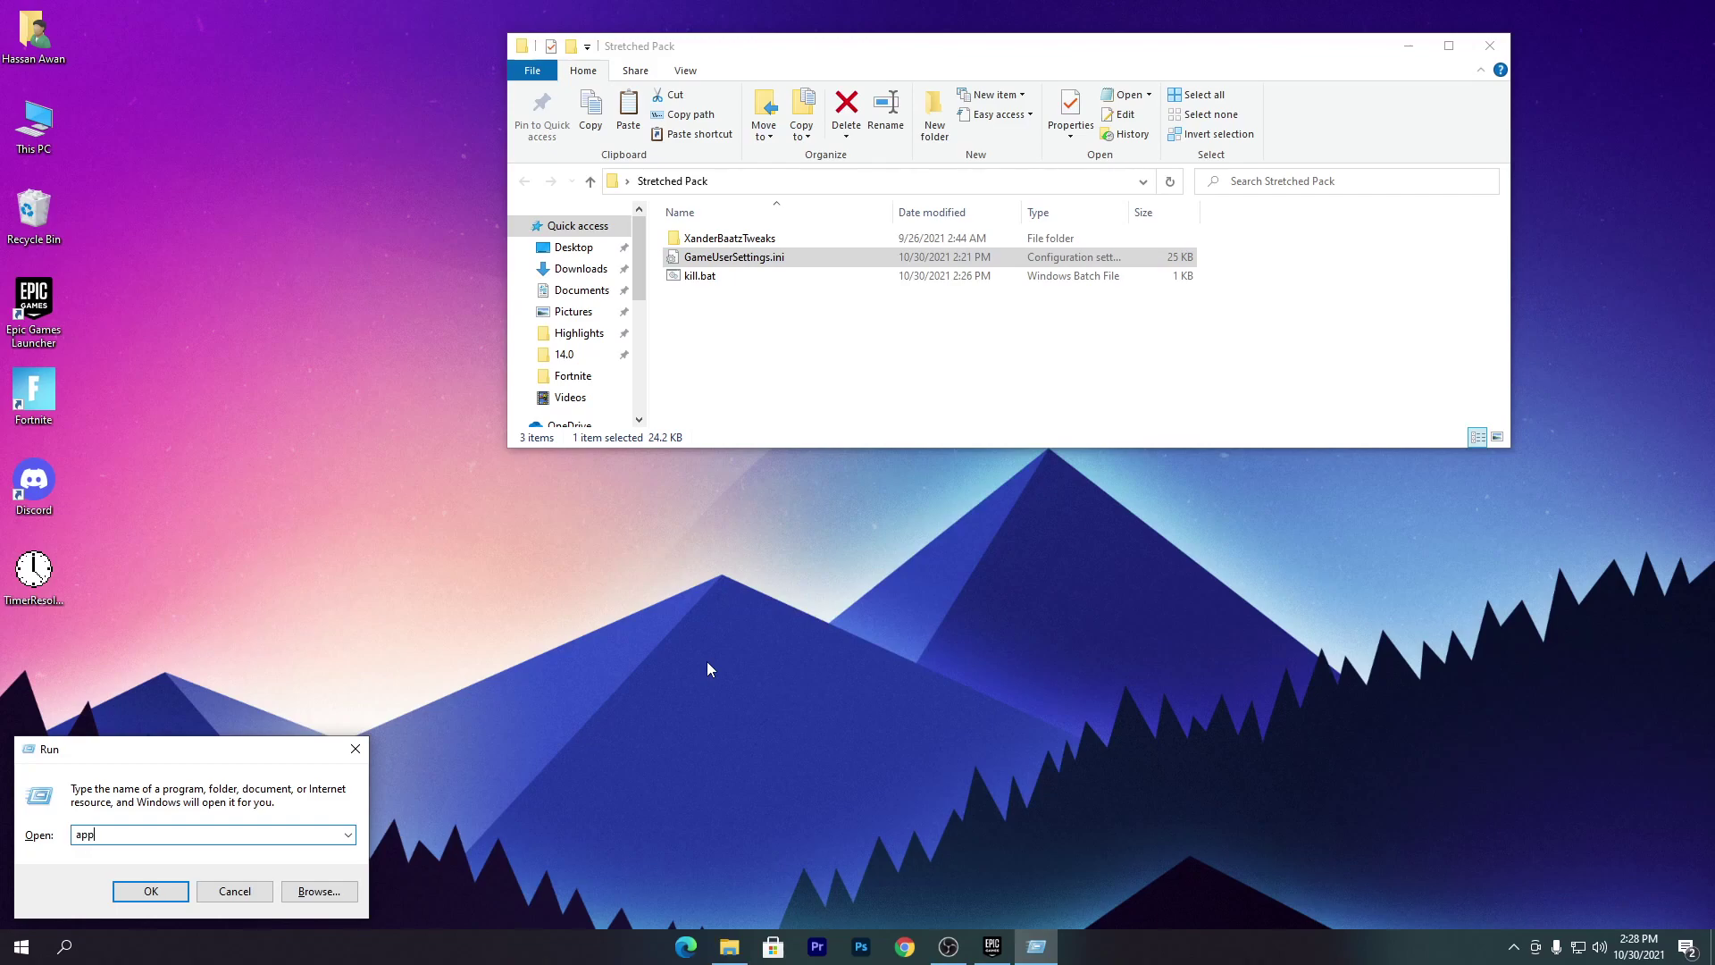
{"action": "type", "text": "data"}
{"action": "key", "text": "Return"}
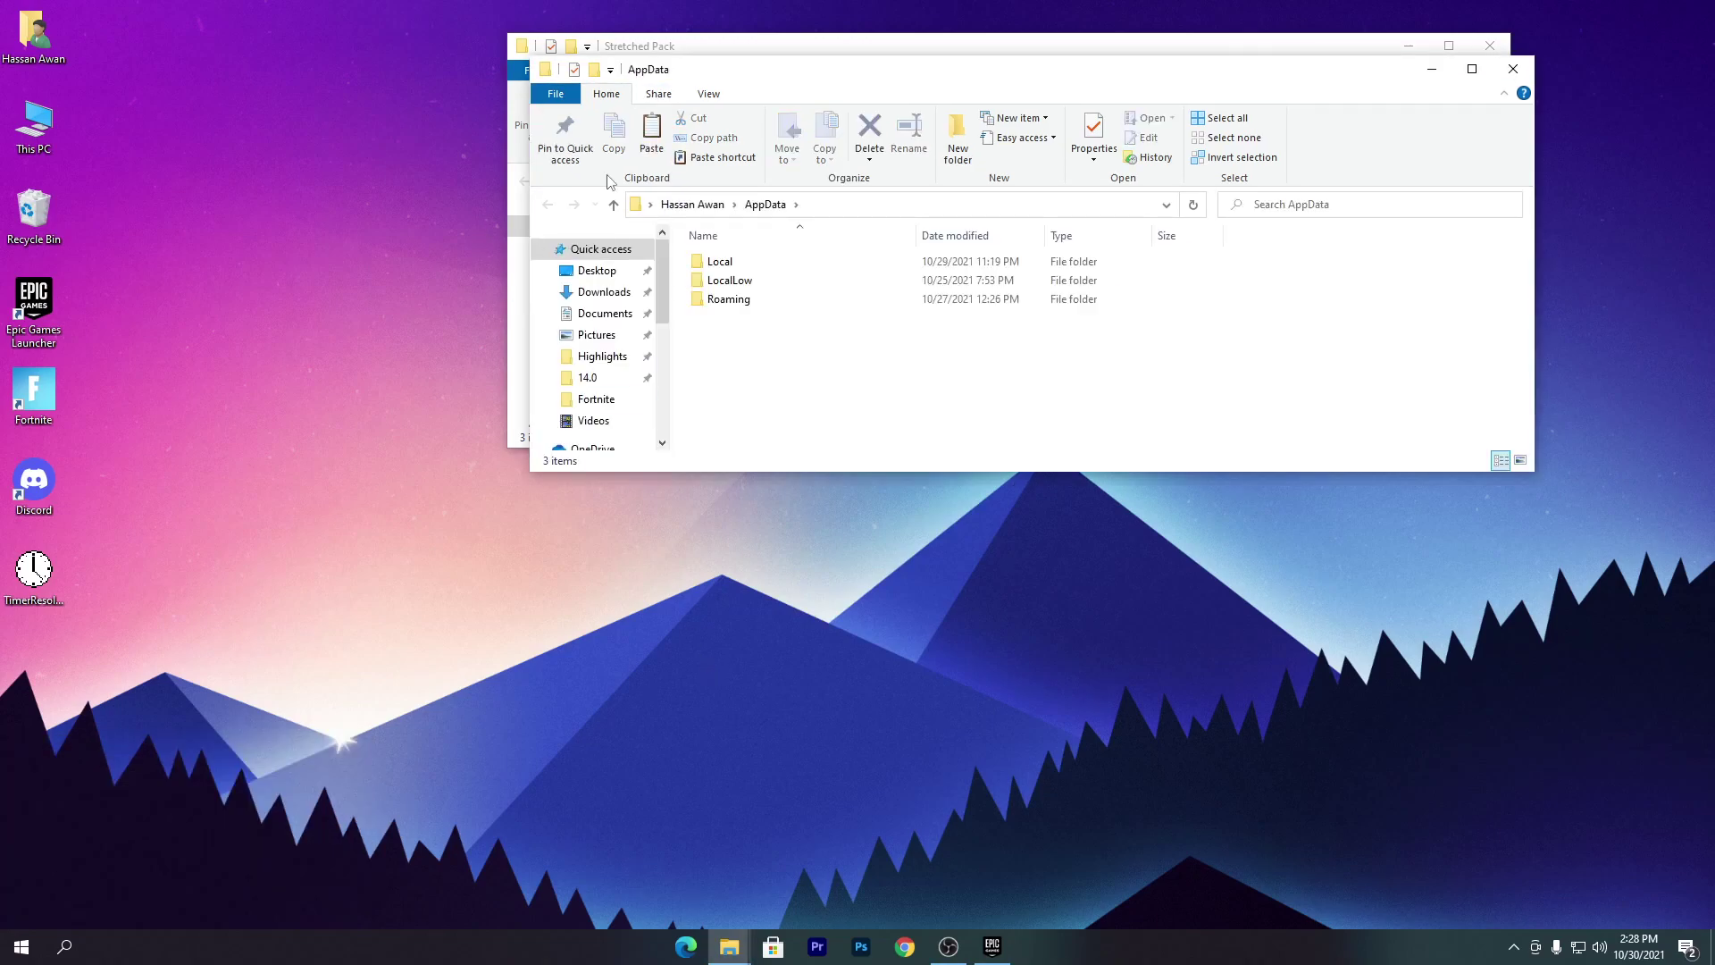
{"action": "double_click", "coordinate": [723, 261]}
{"action": "scroll", "coordinate": [821, 416], "scroll_direction": "down", "scroll_amount": 1}
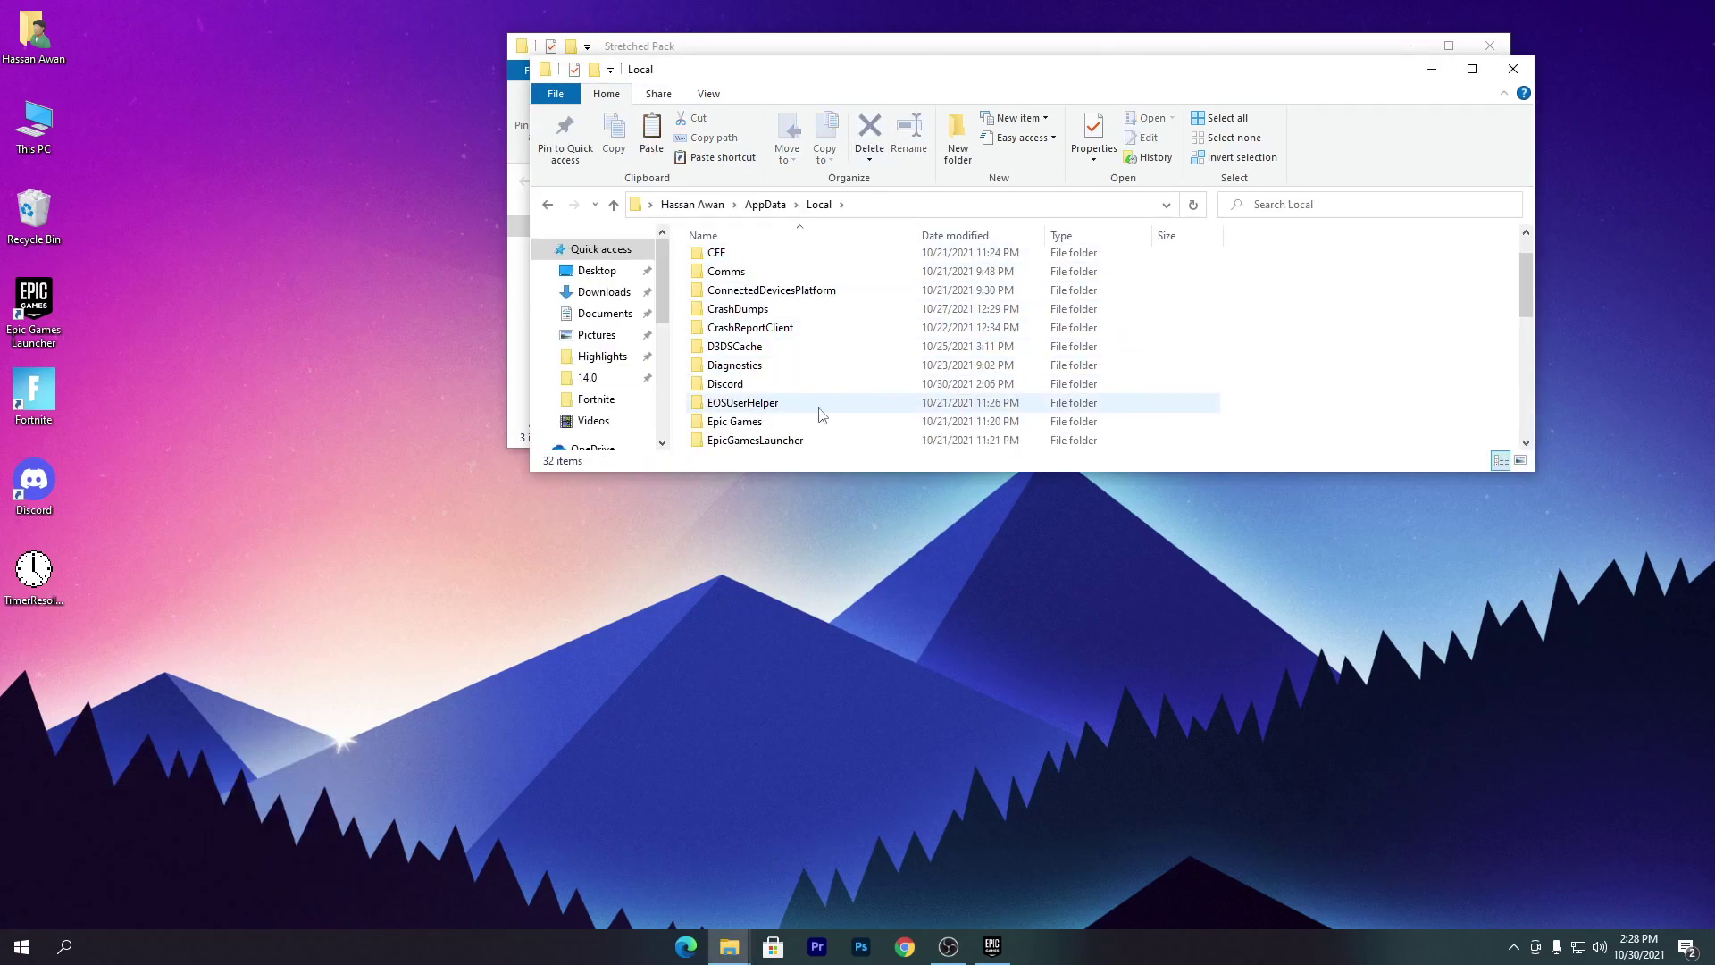
{"action": "scroll", "coordinate": [811, 418], "scroll_direction": "down", "scroll_amount": 1}
{"action": "double_click", "coordinate": [783, 403]}
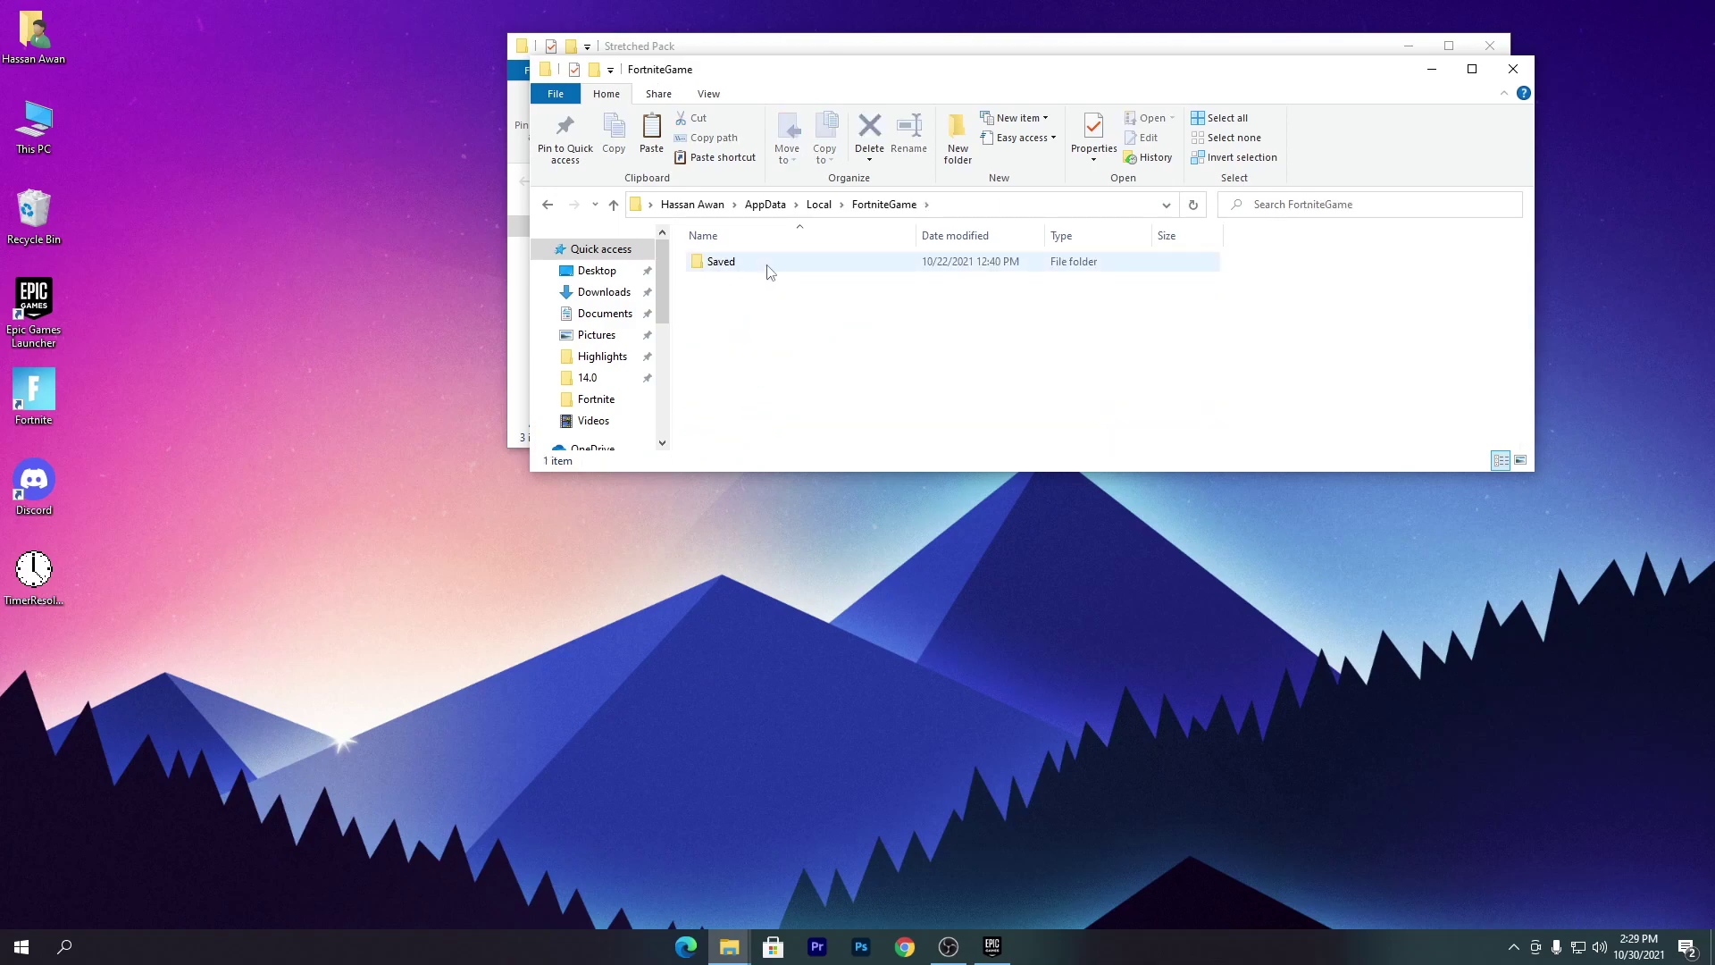
{"action": "double_click", "coordinate": [767, 268]}
{"action": "double_click", "coordinate": [797, 285]}
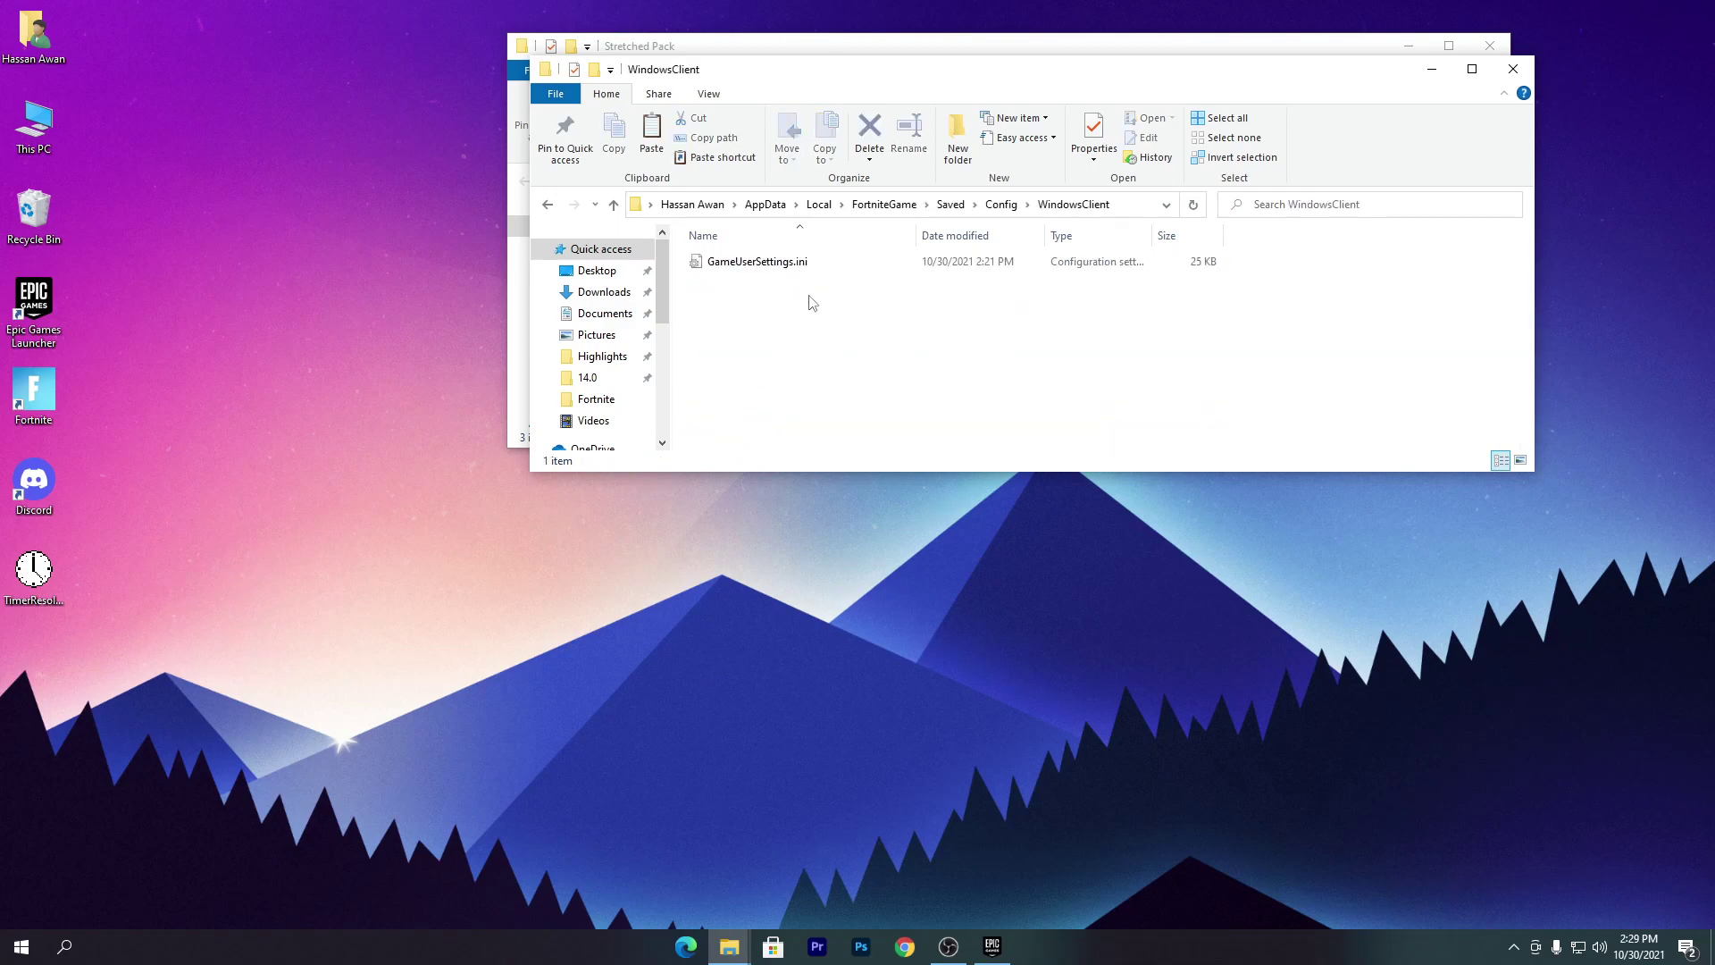
Step: Paste GameUserSettings.ini there, replacing the existing file
{"action": "right_click", "coordinate": [841, 328]}
{"action": "left_click", "coordinate": [869, 451]}
{"action": "left_click", "coordinate": [754, 345]}
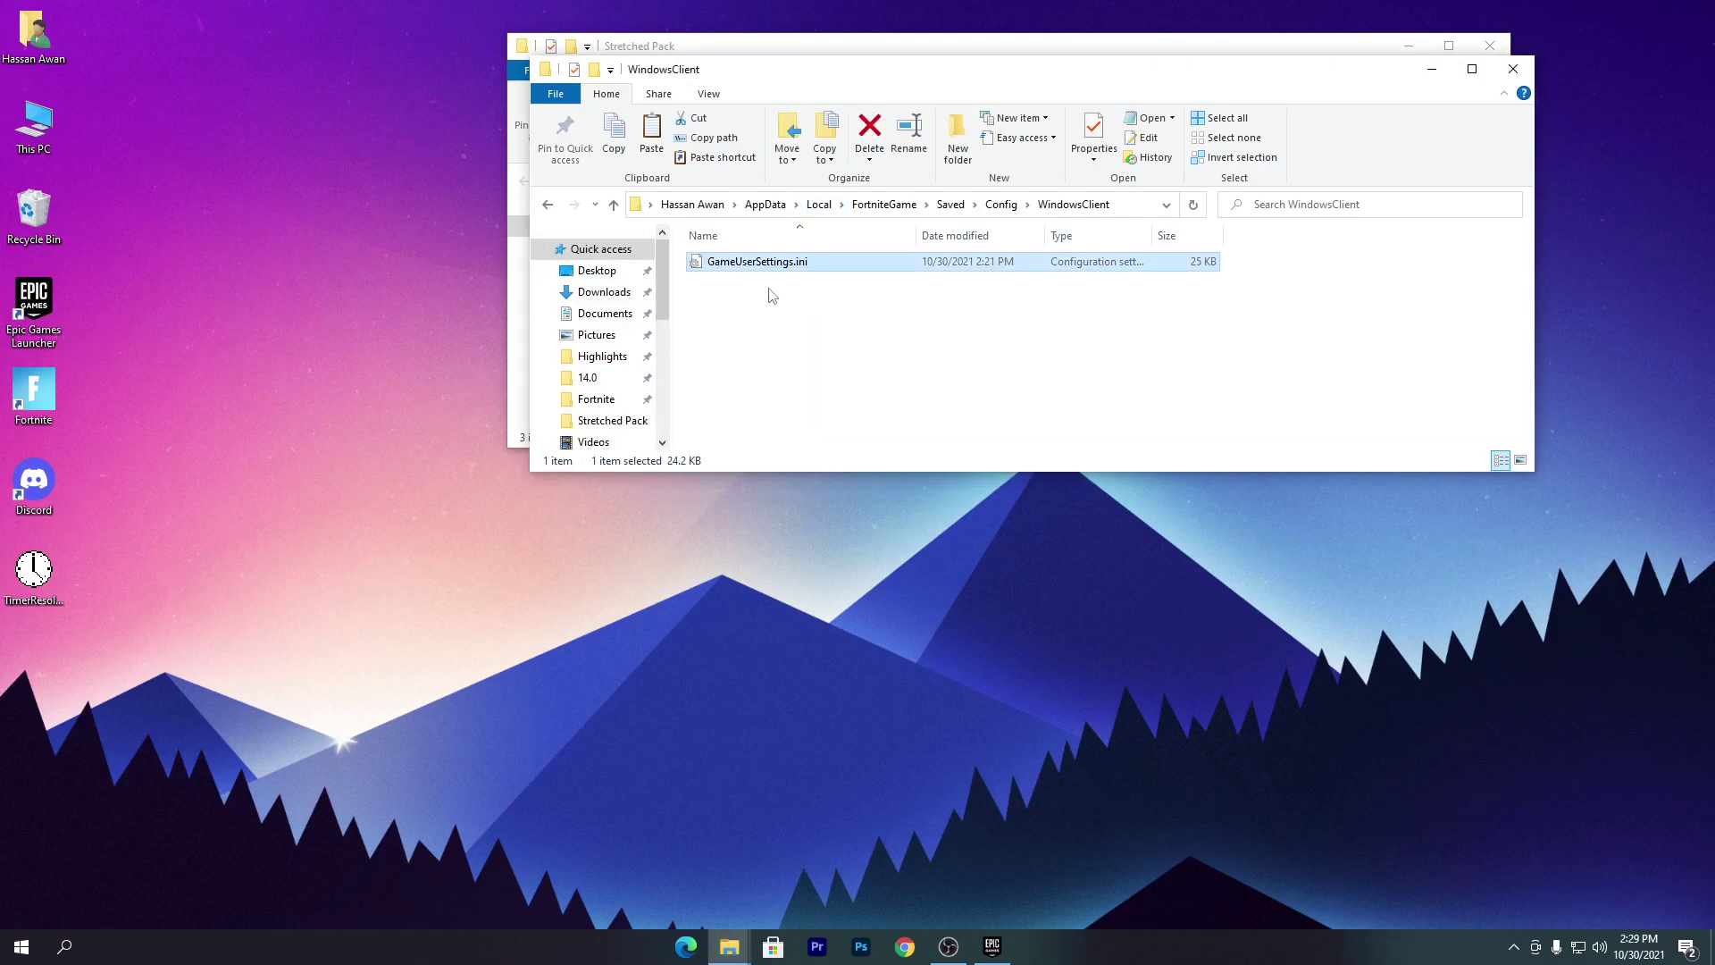
Step: Make the new GameUserSettings.ini read-only and close the WindowsClient window
{"action": "right_click", "coordinate": [712, 265]}
{"action": "left_click", "coordinate": [758, 683]}
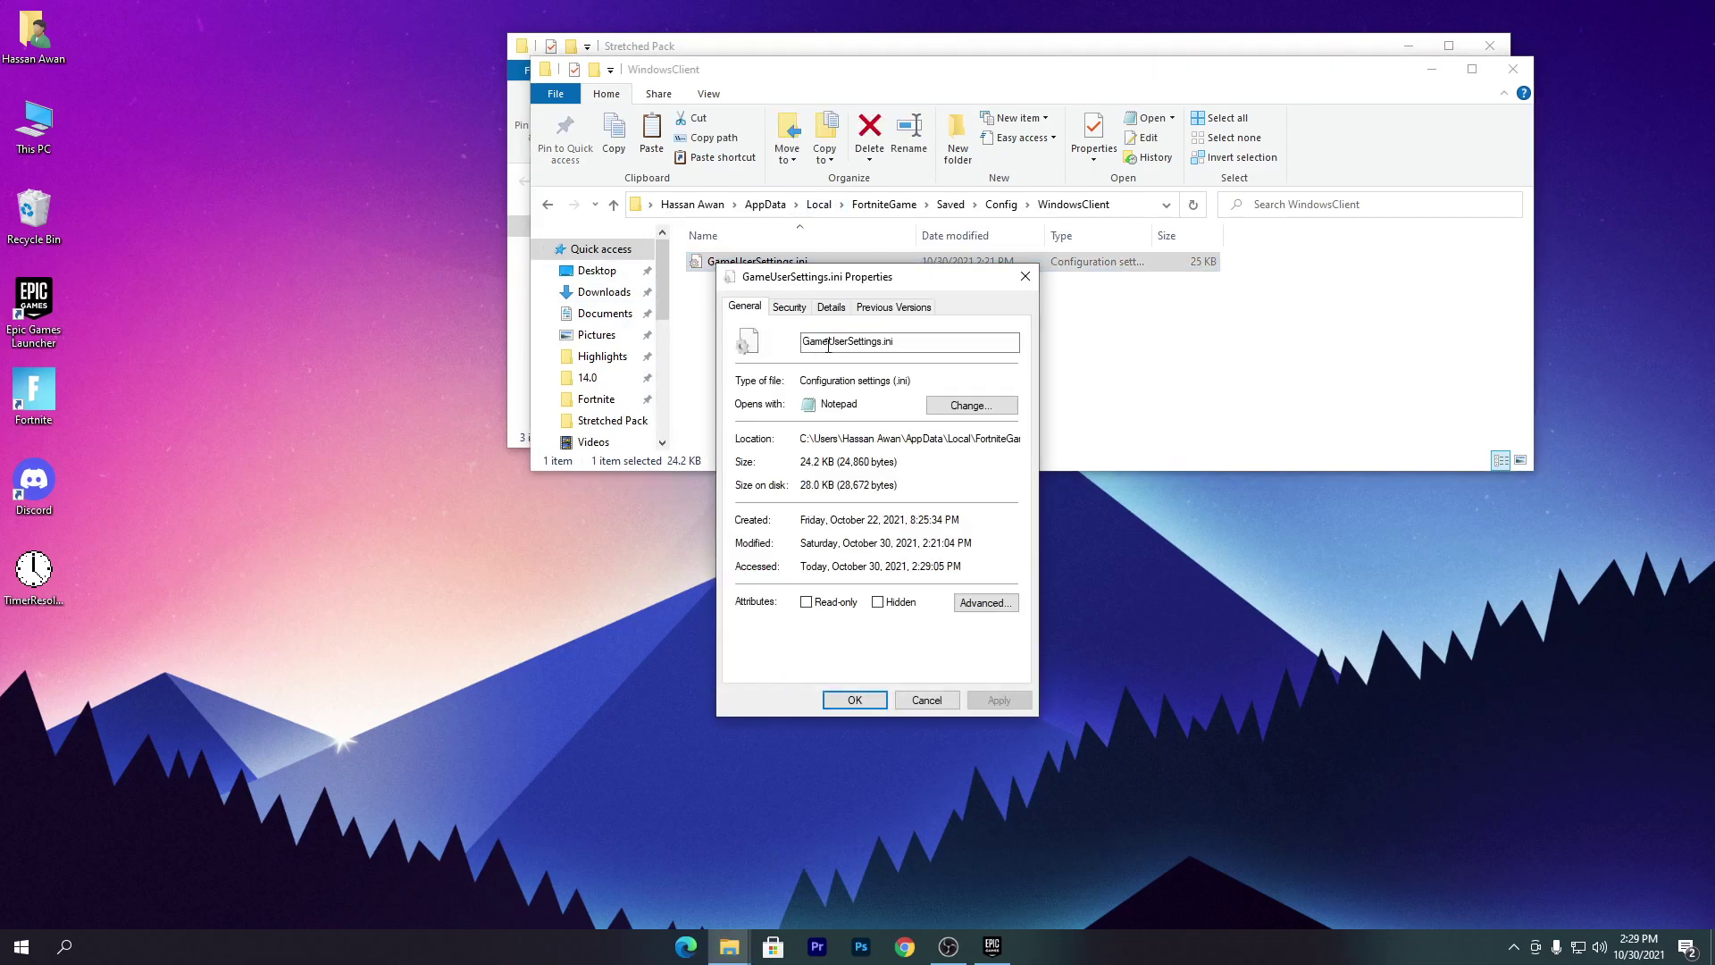
{"action": "left_click", "coordinate": [808, 604]}
{"action": "left_click", "coordinate": [872, 701]}
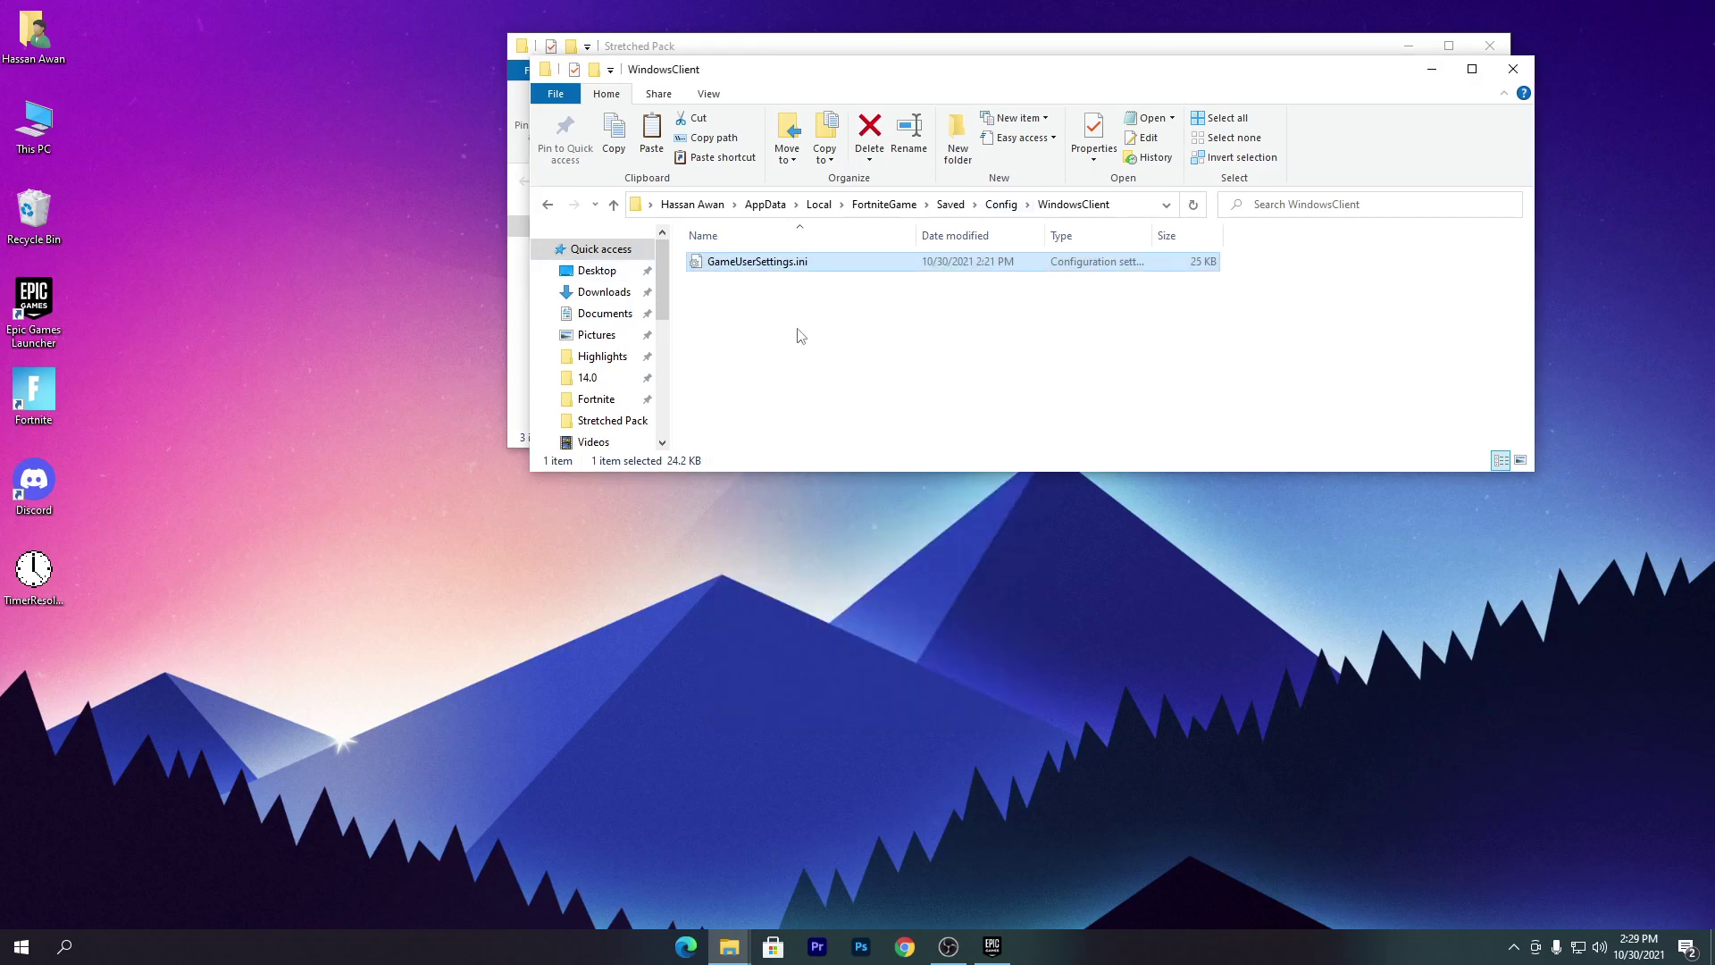
{"action": "right_click", "coordinate": [765, 264]}
{"action": "left_click", "coordinate": [820, 681]}
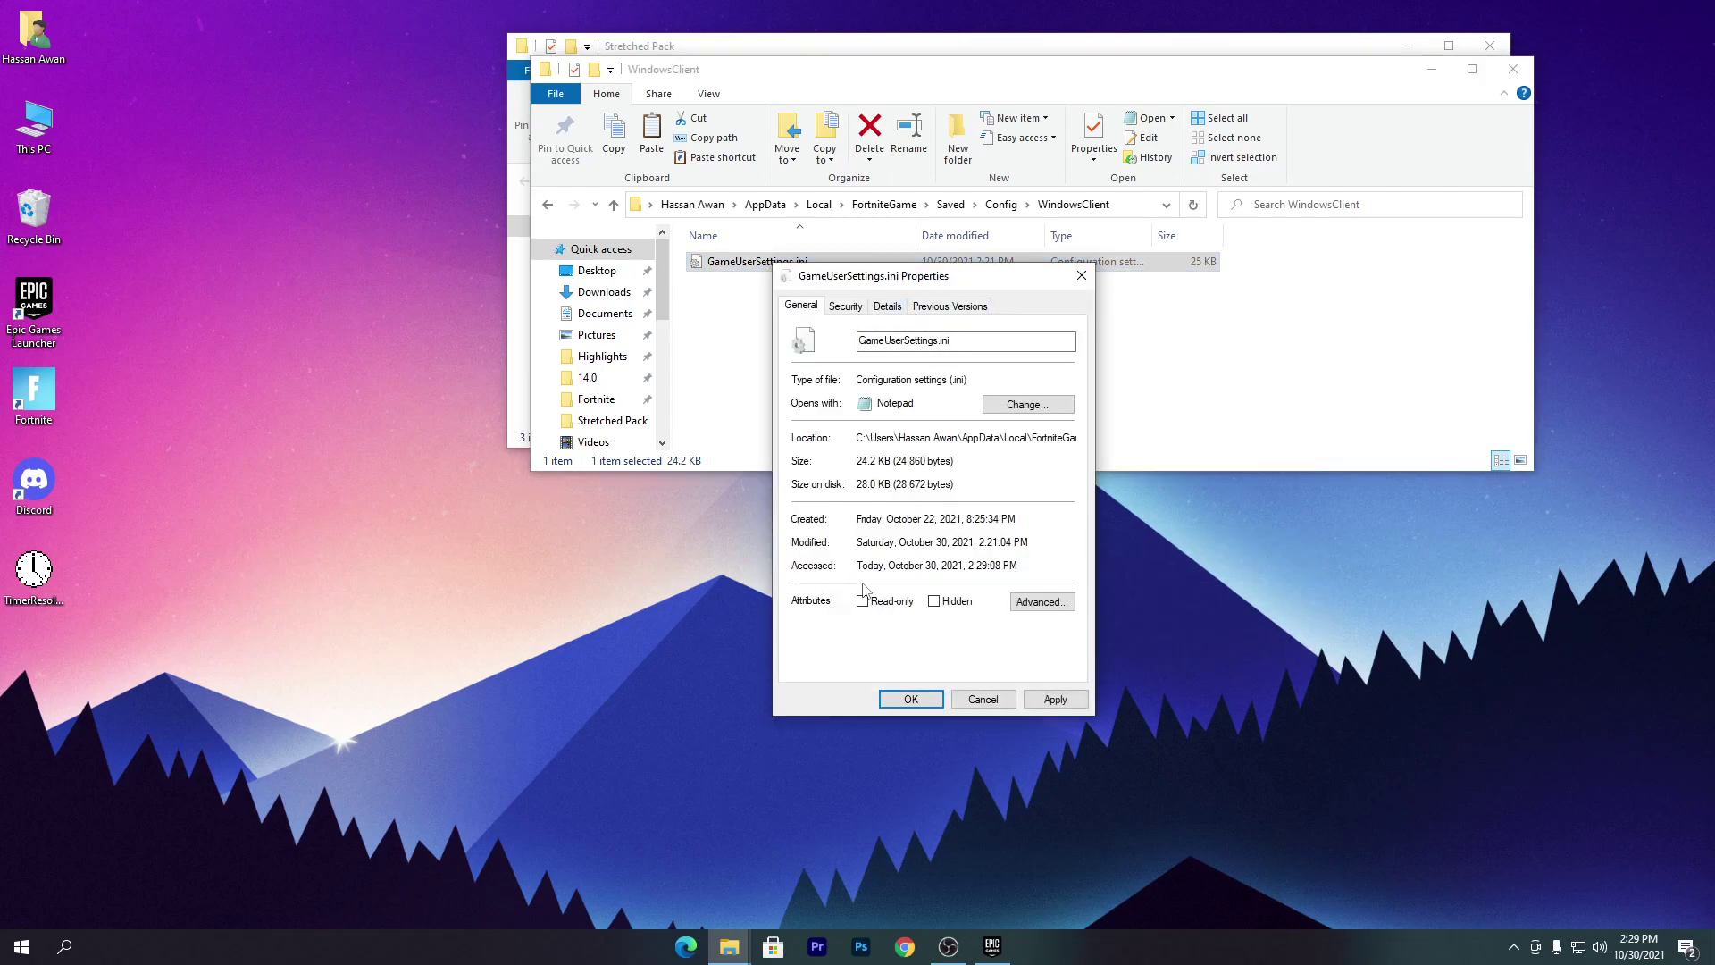
{"action": "left_click", "coordinate": [1055, 700]}
{"action": "left_click", "coordinate": [975, 701]}
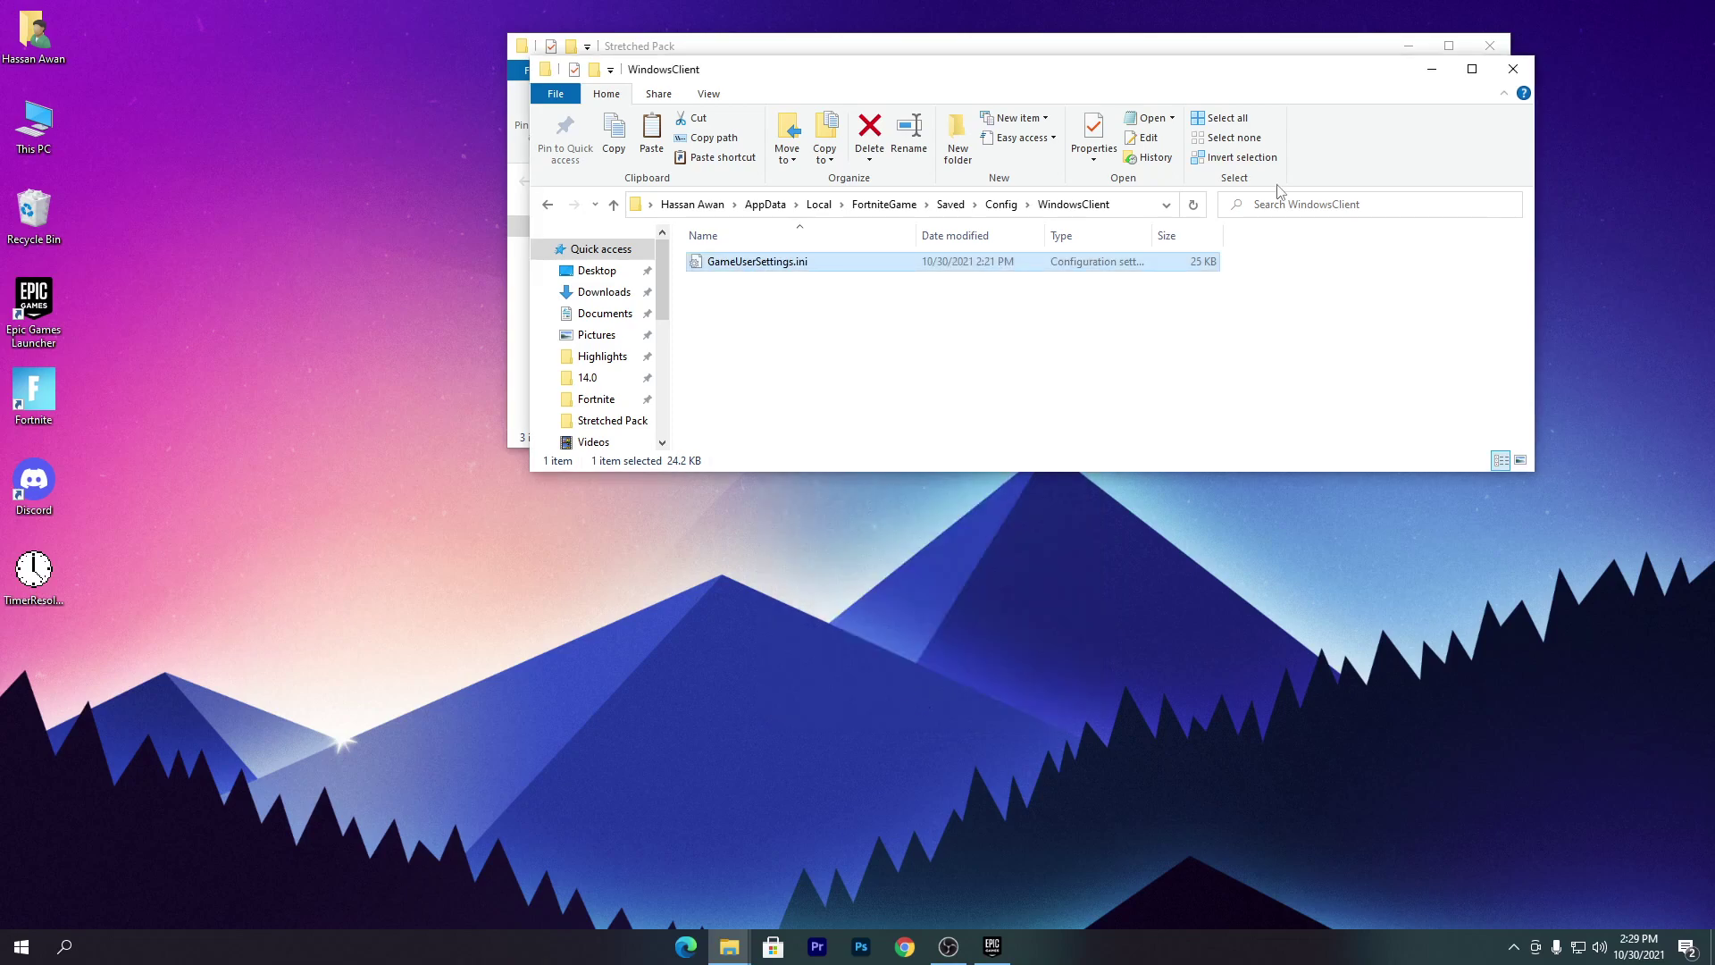
{"action": "left_click", "coordinate": [1513, 68]}
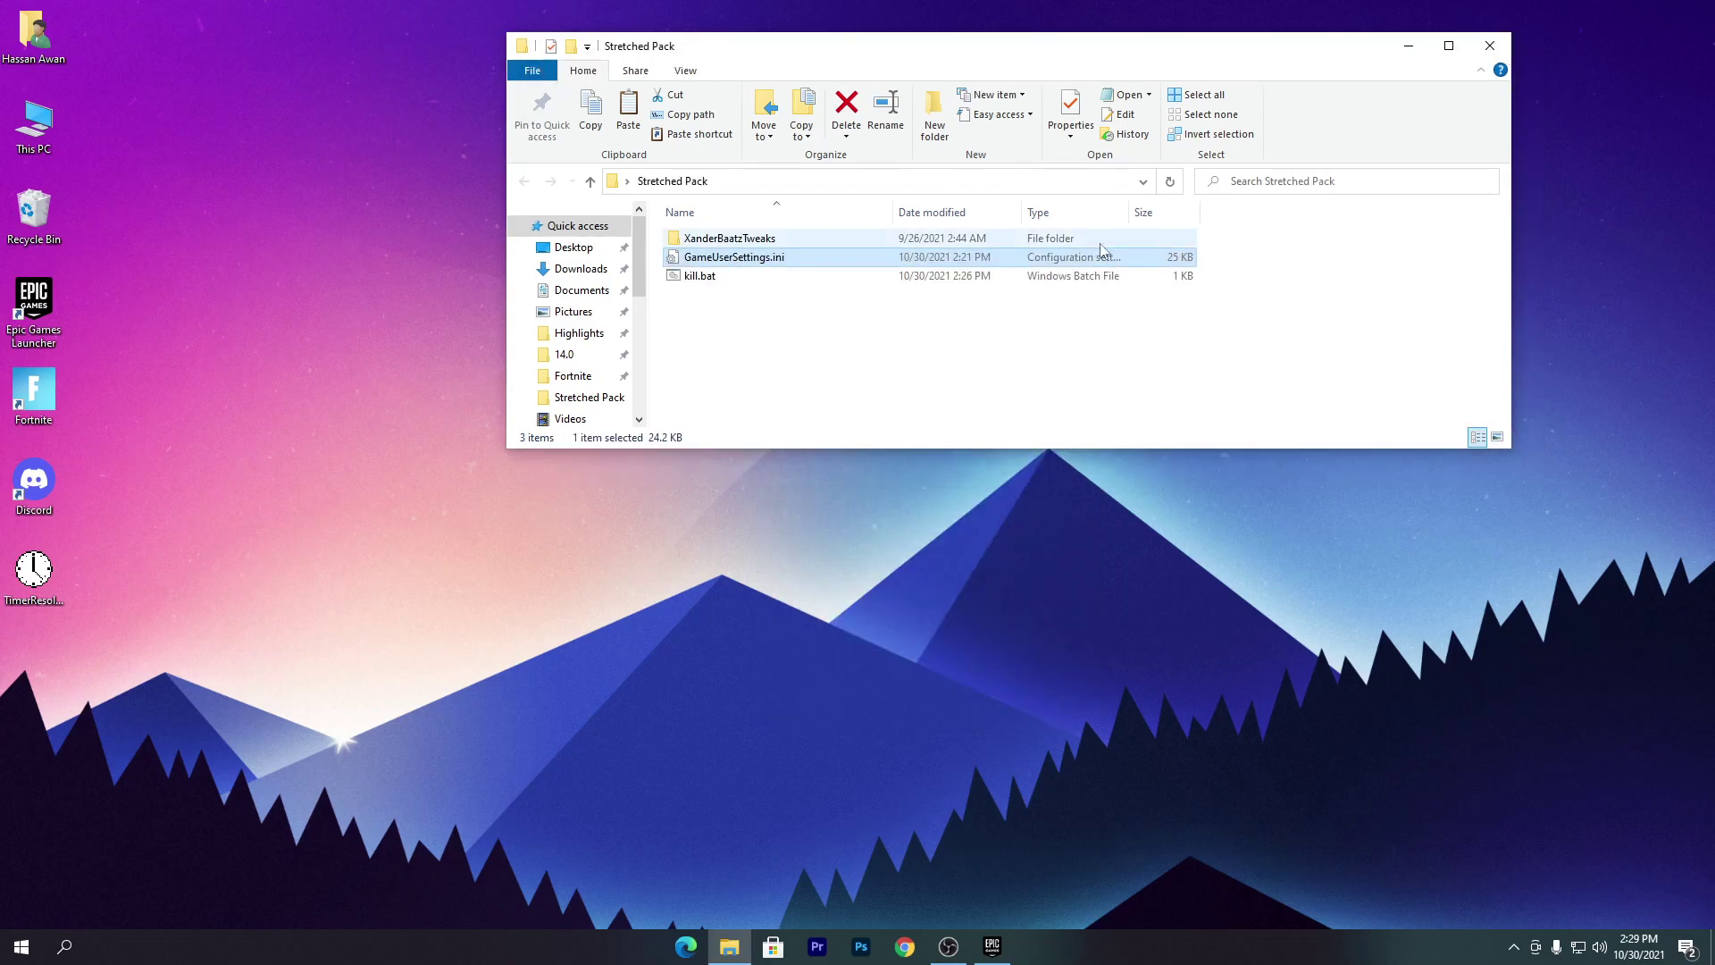
Step: Merge the XanderBaatzTweaks .reg file into the registry, then return to Stretched Pack
{"action": "double_click", "coordinate": [729, 241]}
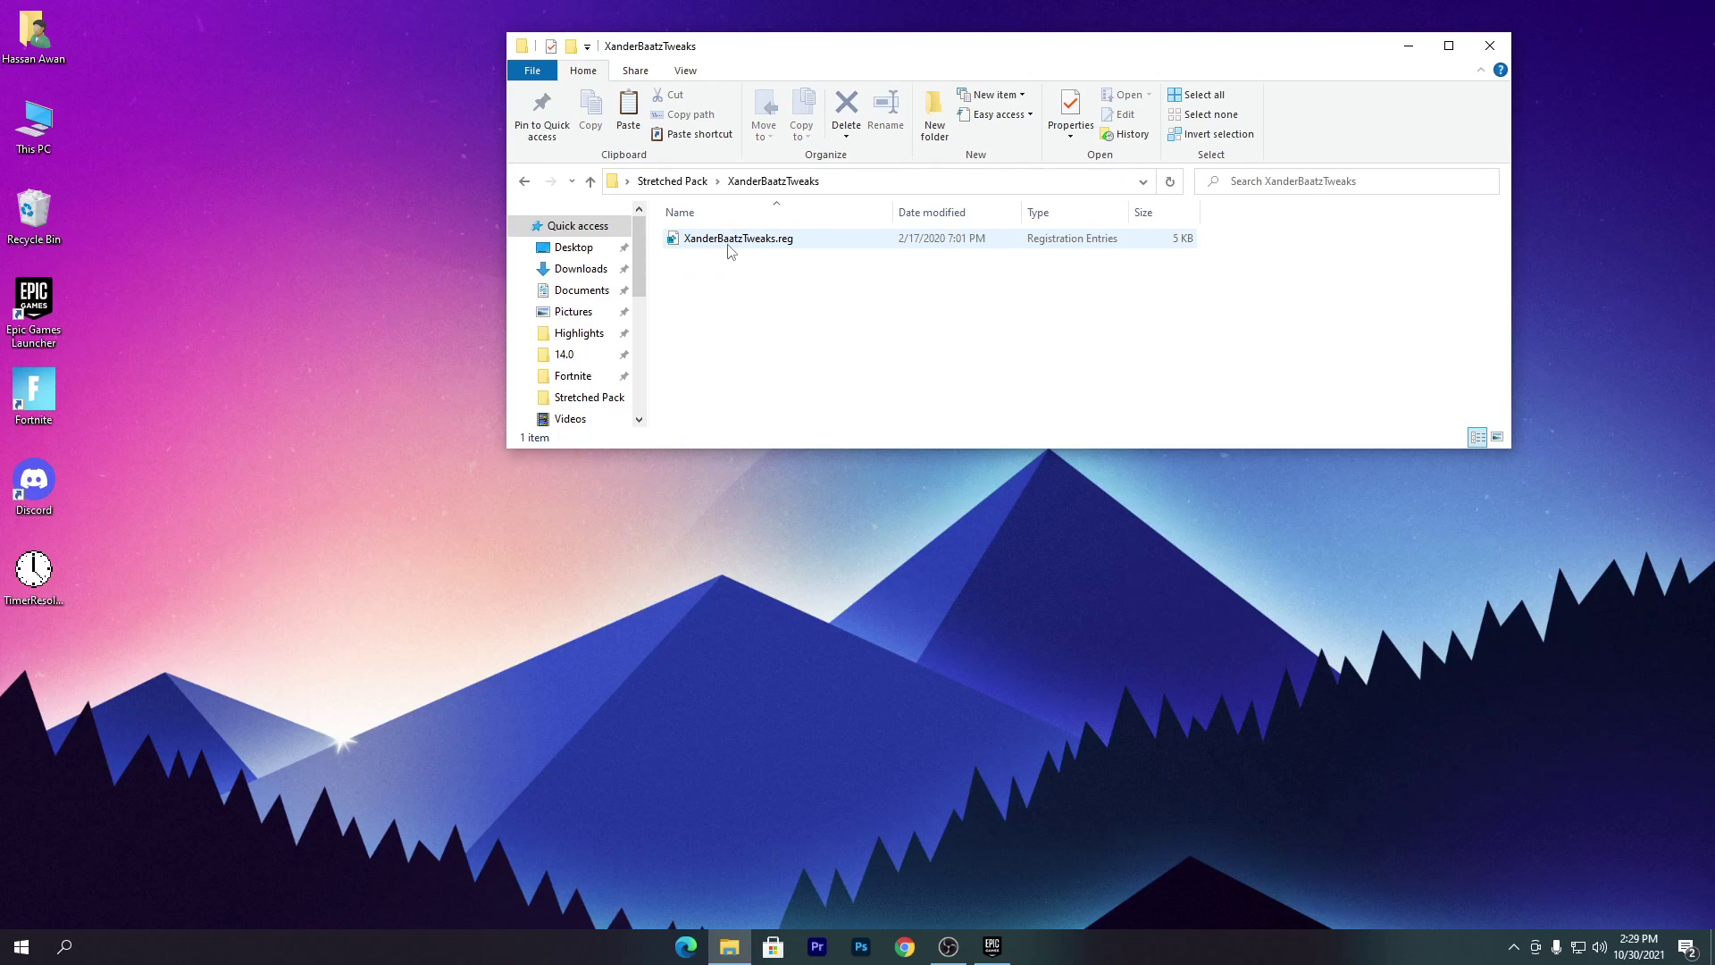
{"action": "double_click", "coordinate": [789, 238]}
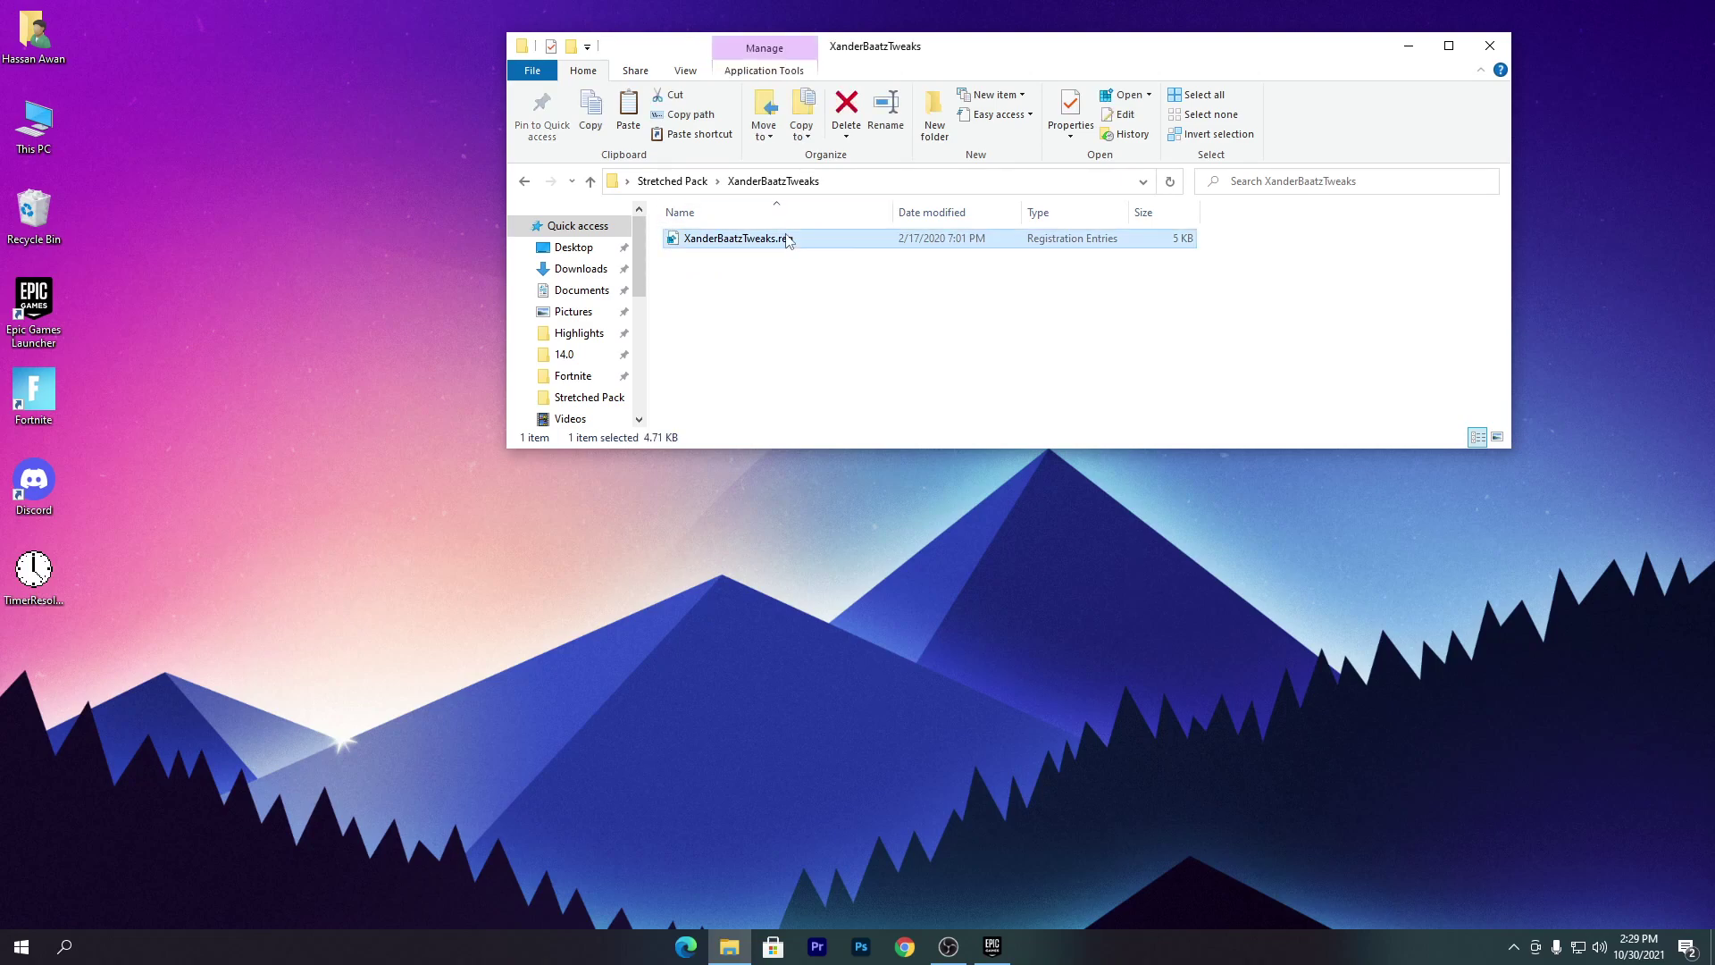
{"action": "left_click", "coordinate": [918, 429]}
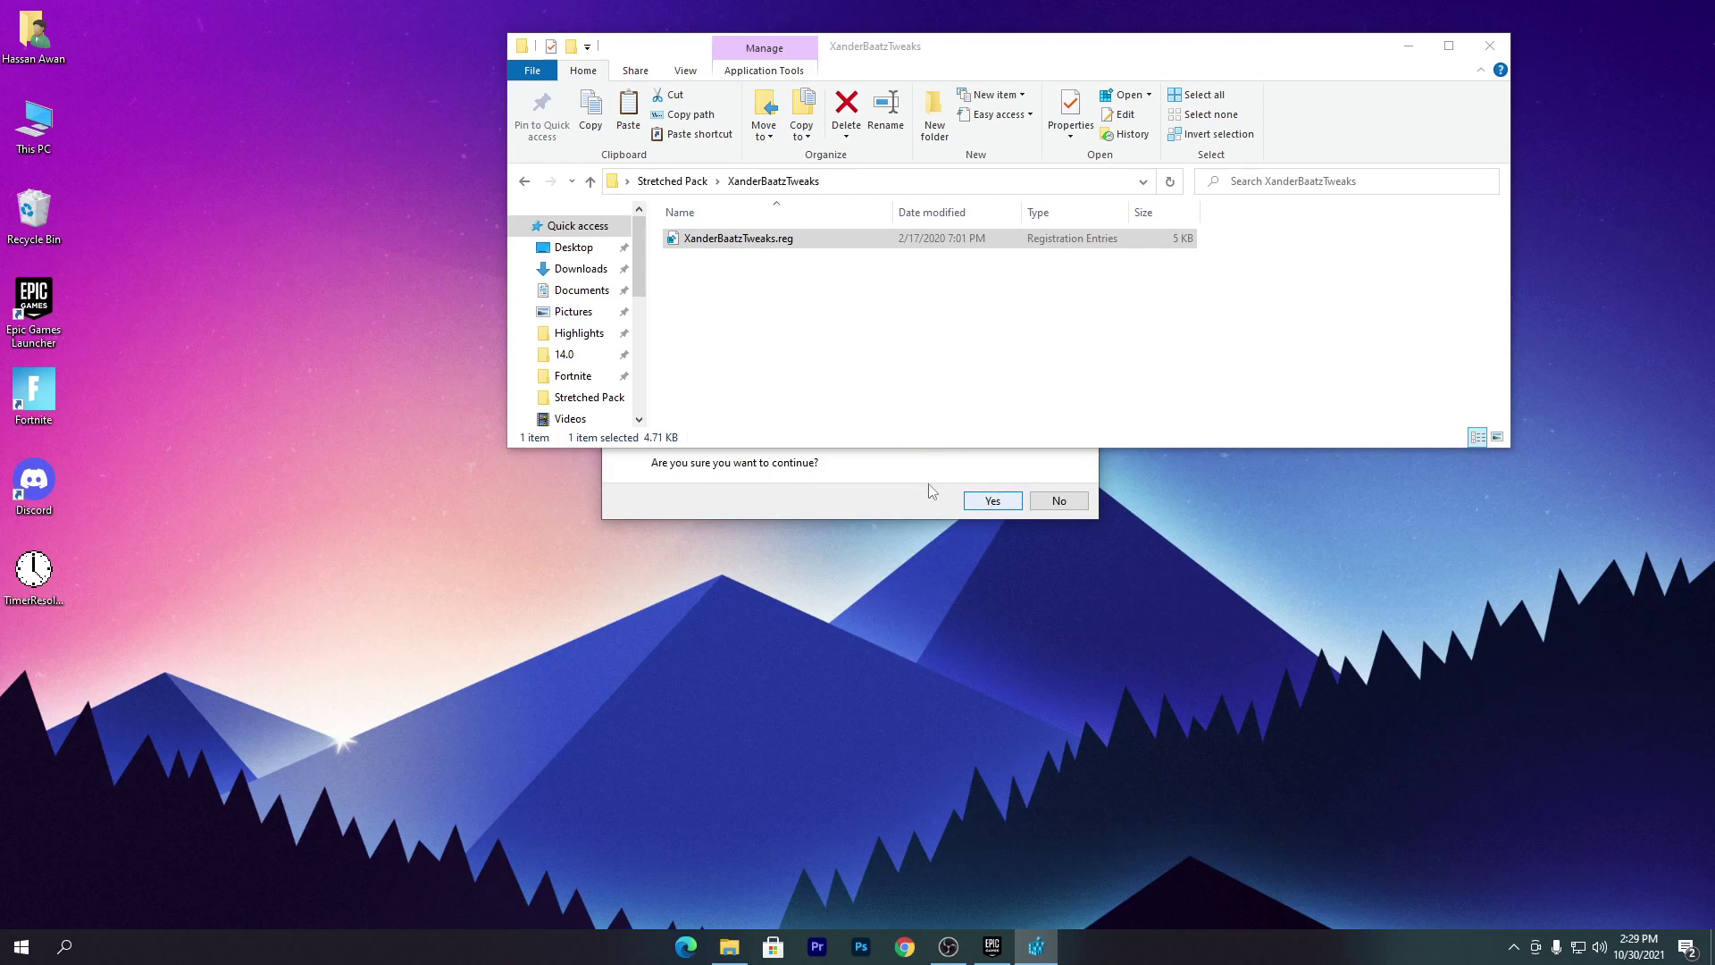
{"action": "left_click", "coordinate": [980, 502]}
{"action": "left_click", "coordinate": [1058, 483]}
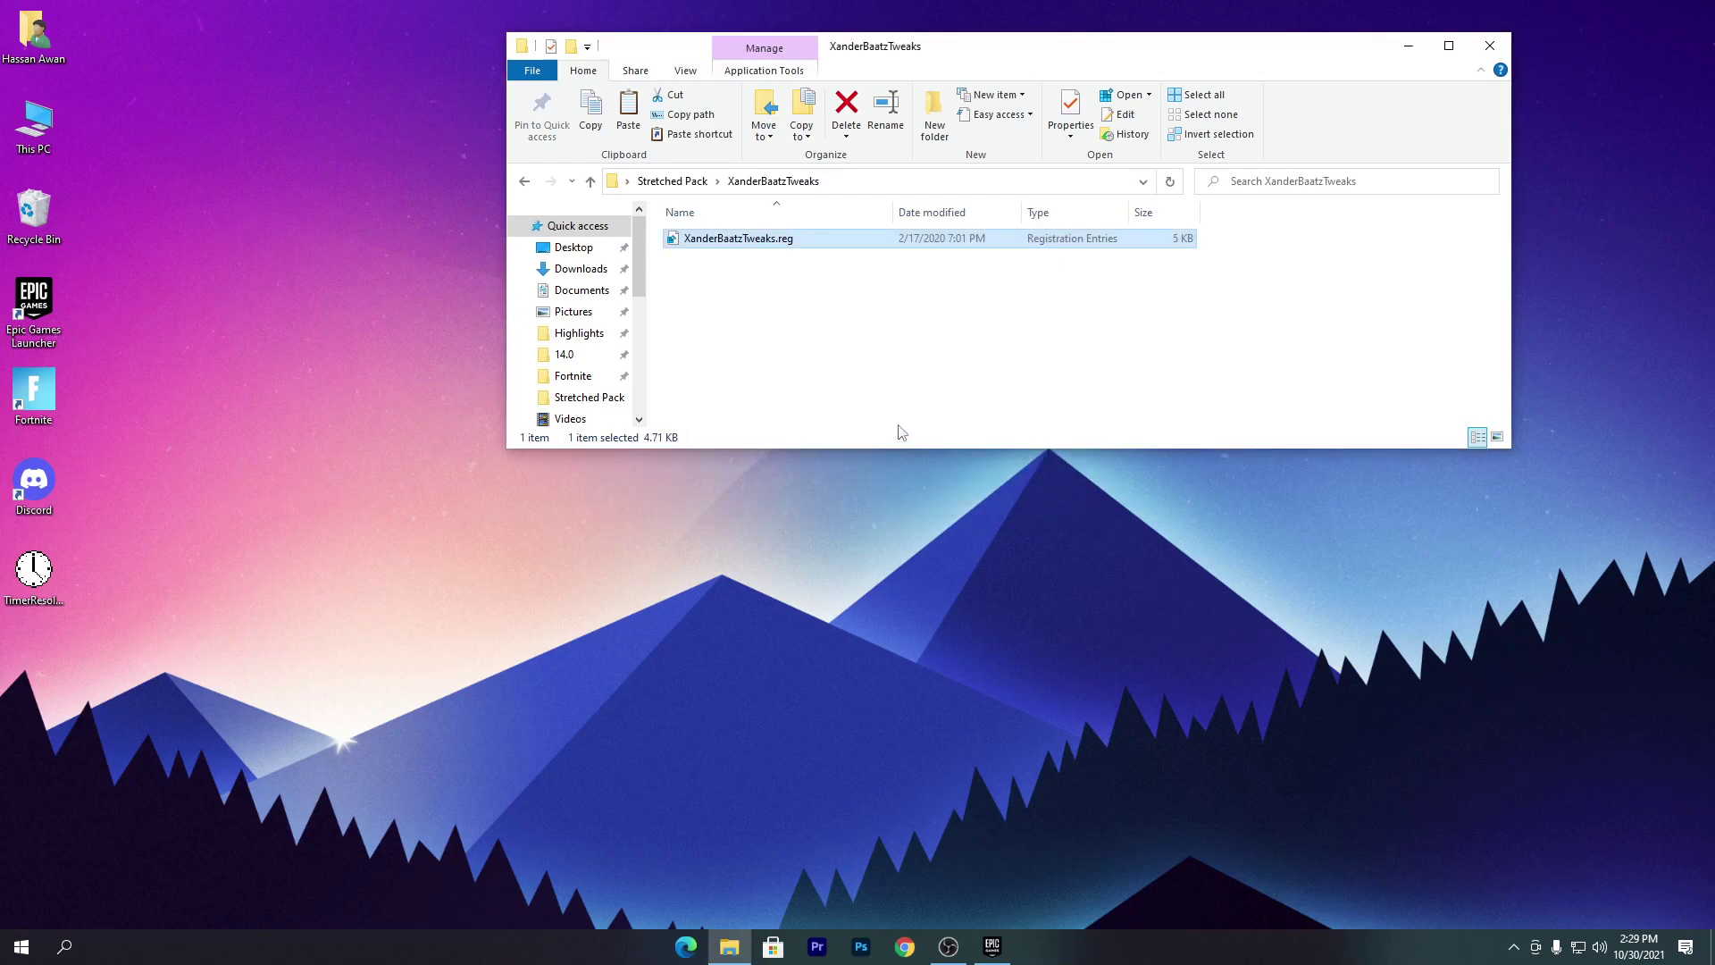
{"action": "left_click", "coordinate": [672, 180]}
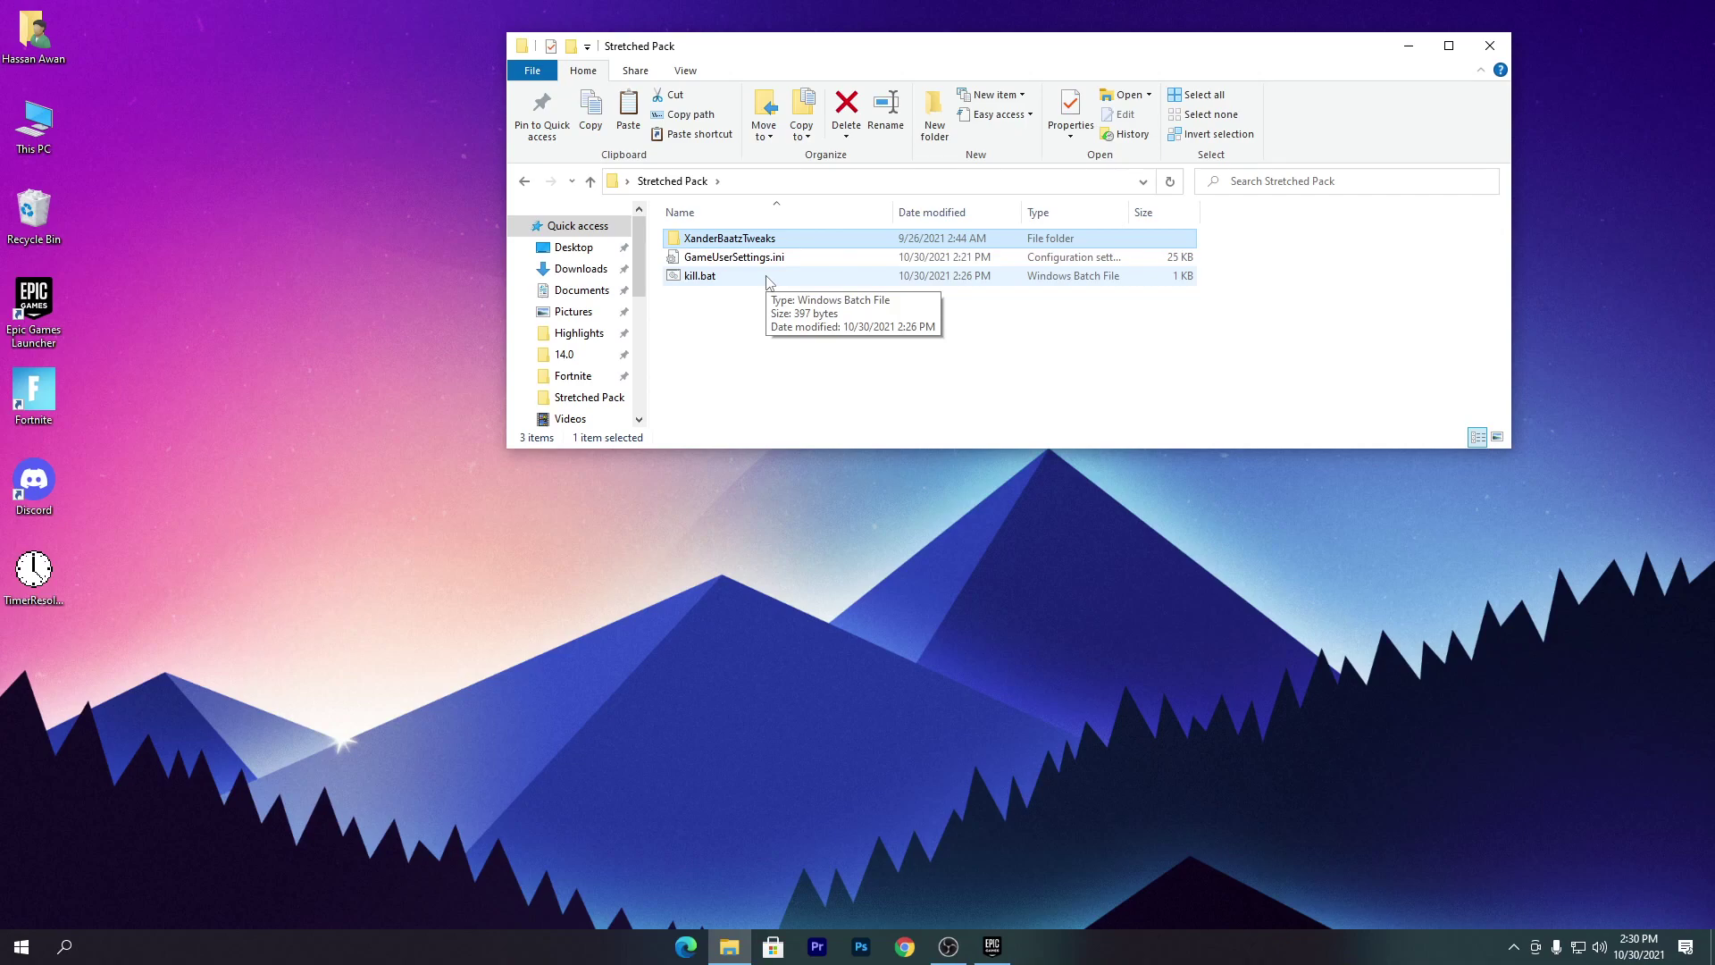
Step: Close the Stretched Pack File Explorer window, leaving the desktop
{"action": "left_click", "coordinate": [948, 946]}
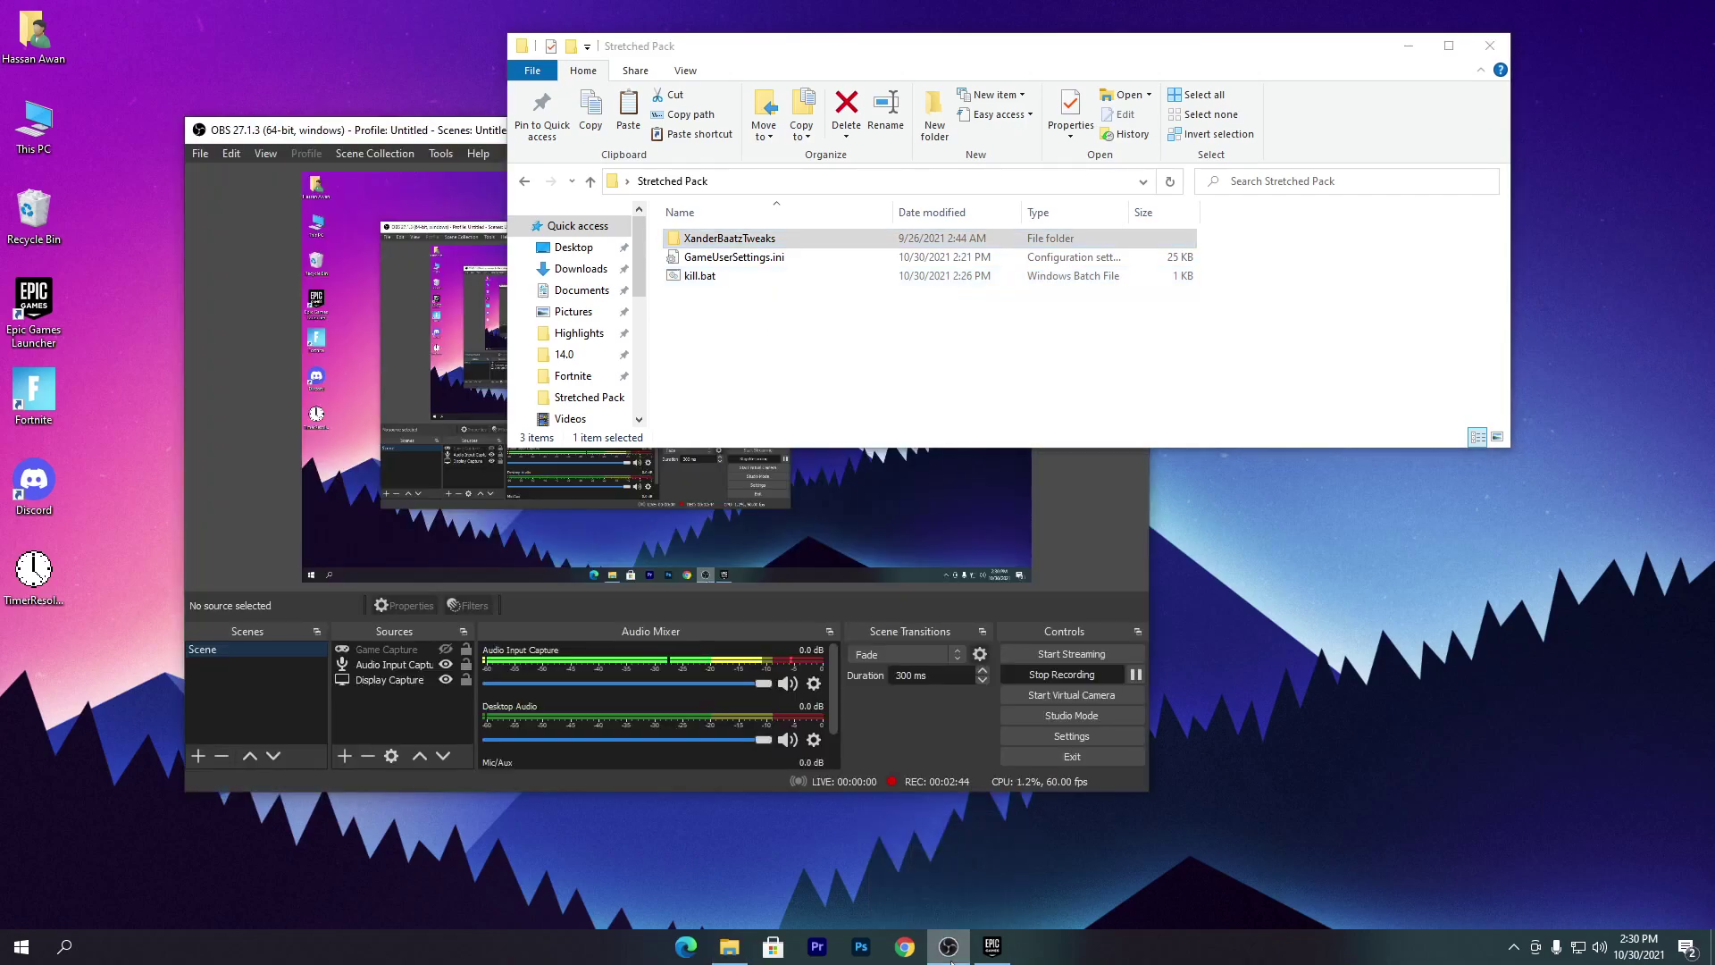
{"action": "left_click", "coordinate": [949, 946]}
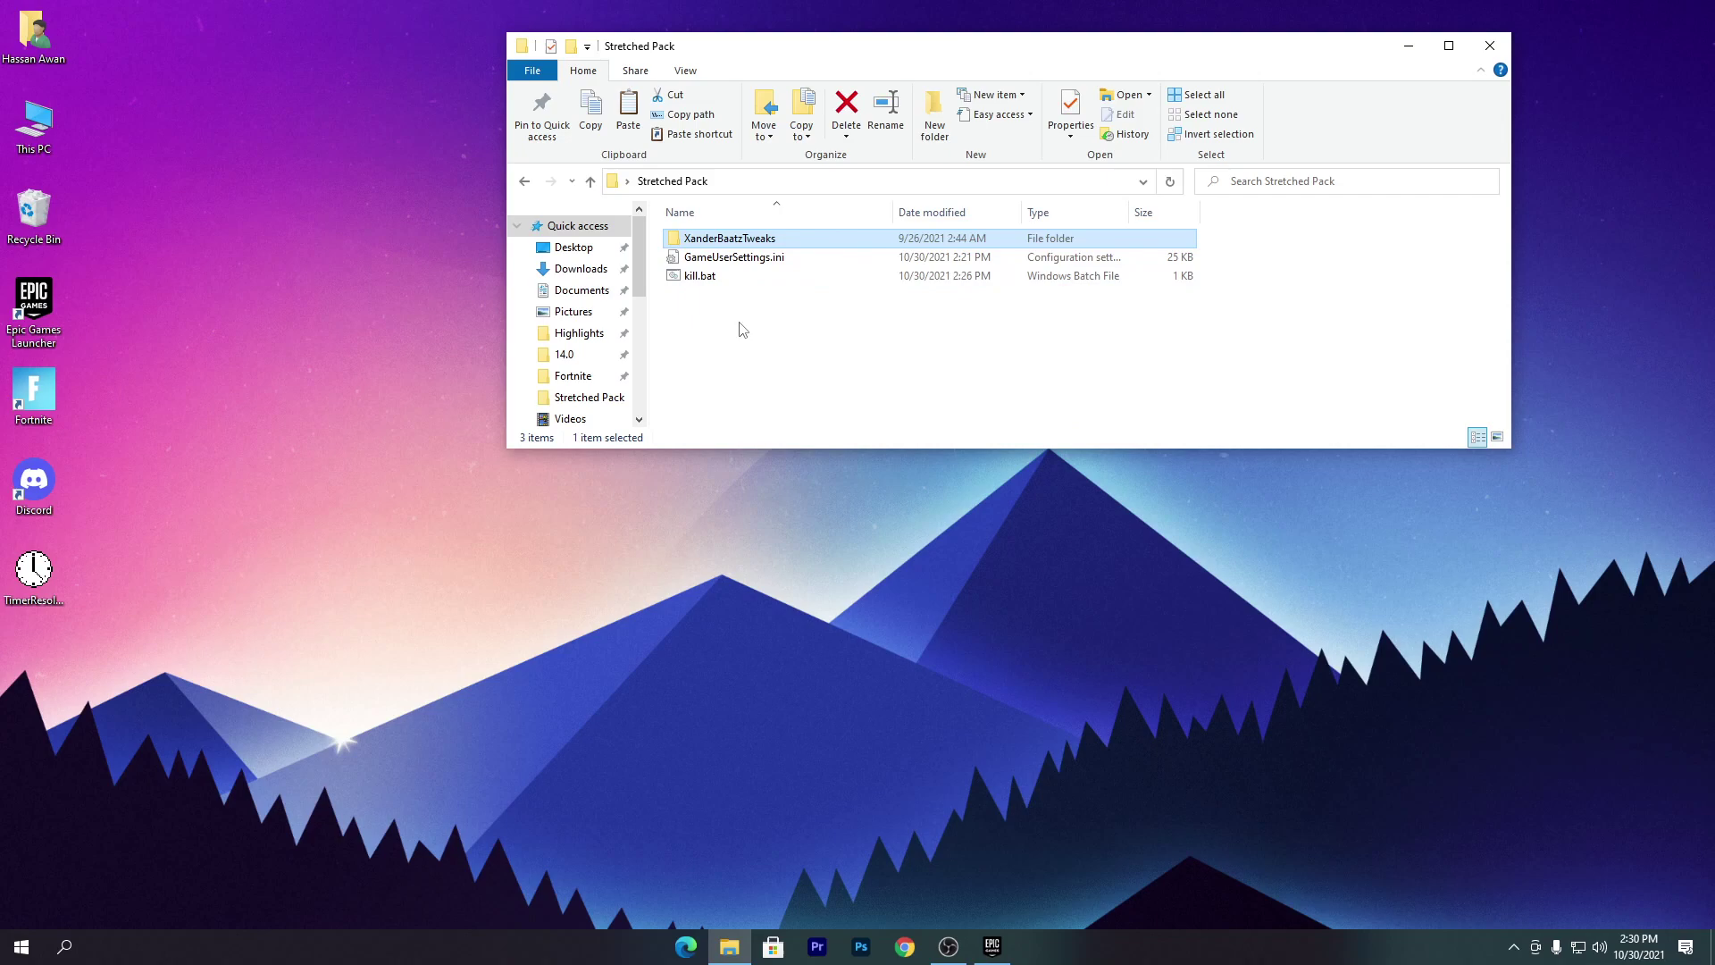
{"action": "mouse_move", "coordinate": [736, 285]}
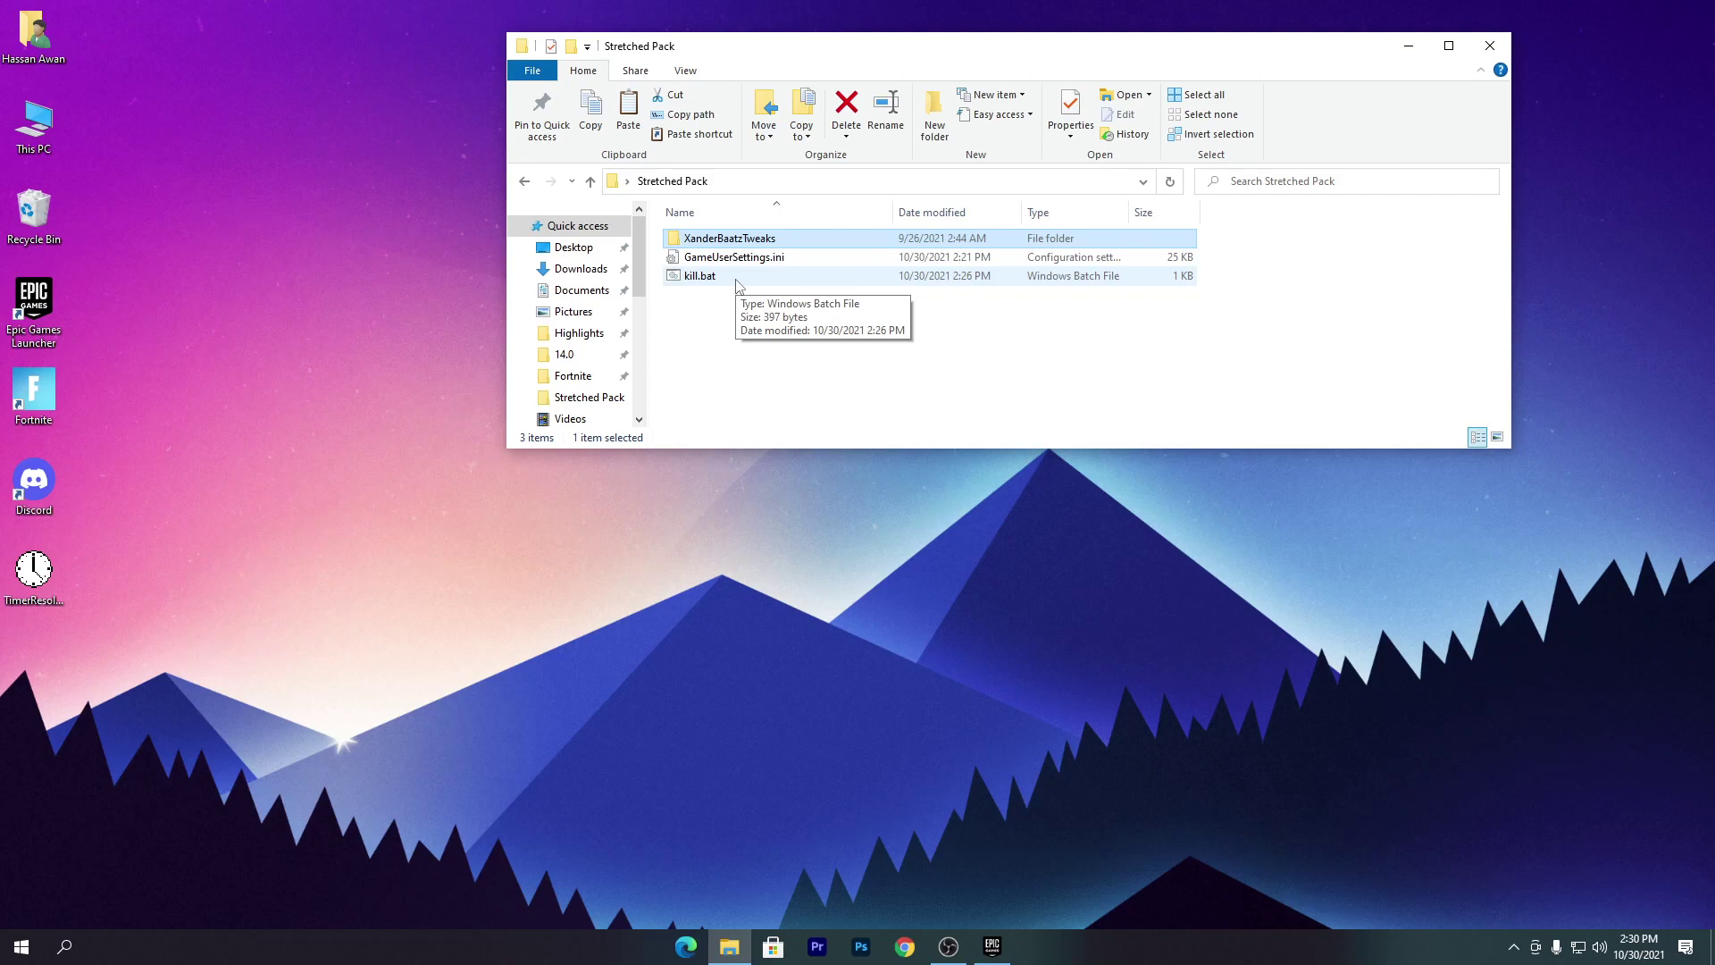
{"action": "left_click", "coordinate": [1490, 47]}
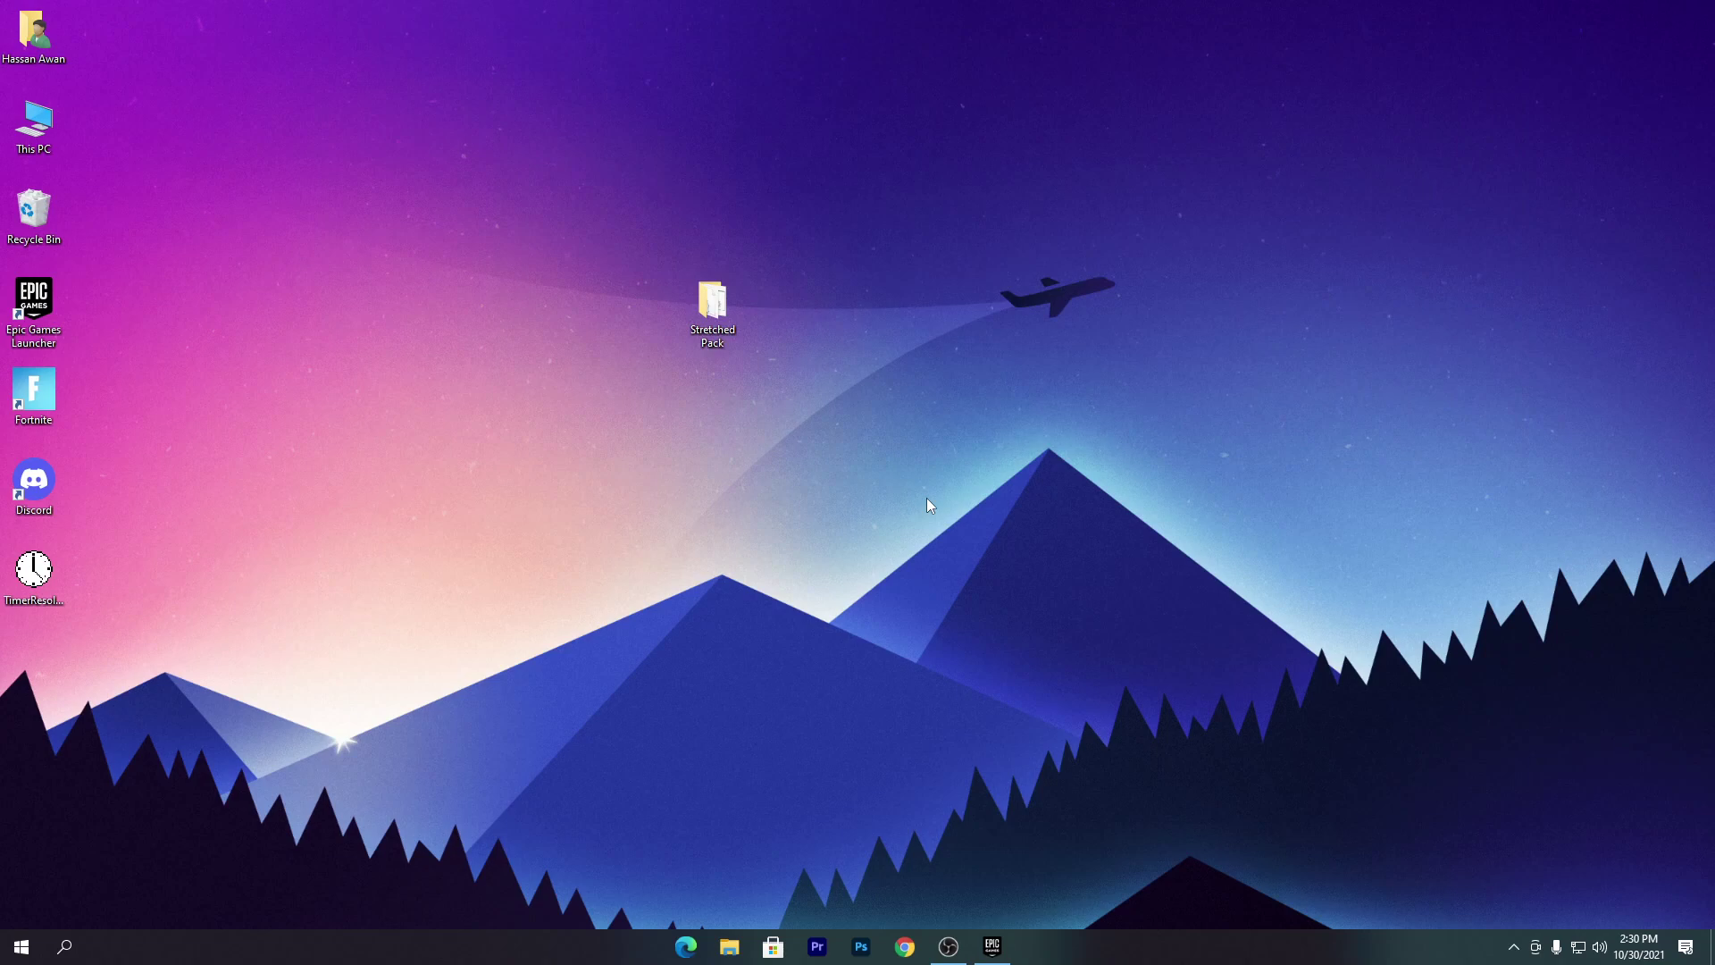
Step: Open NVIDIA Control Panel's Change resolution page and its Customize resolutions list
{"action": "right_click", "coordinate": [955, 176]}
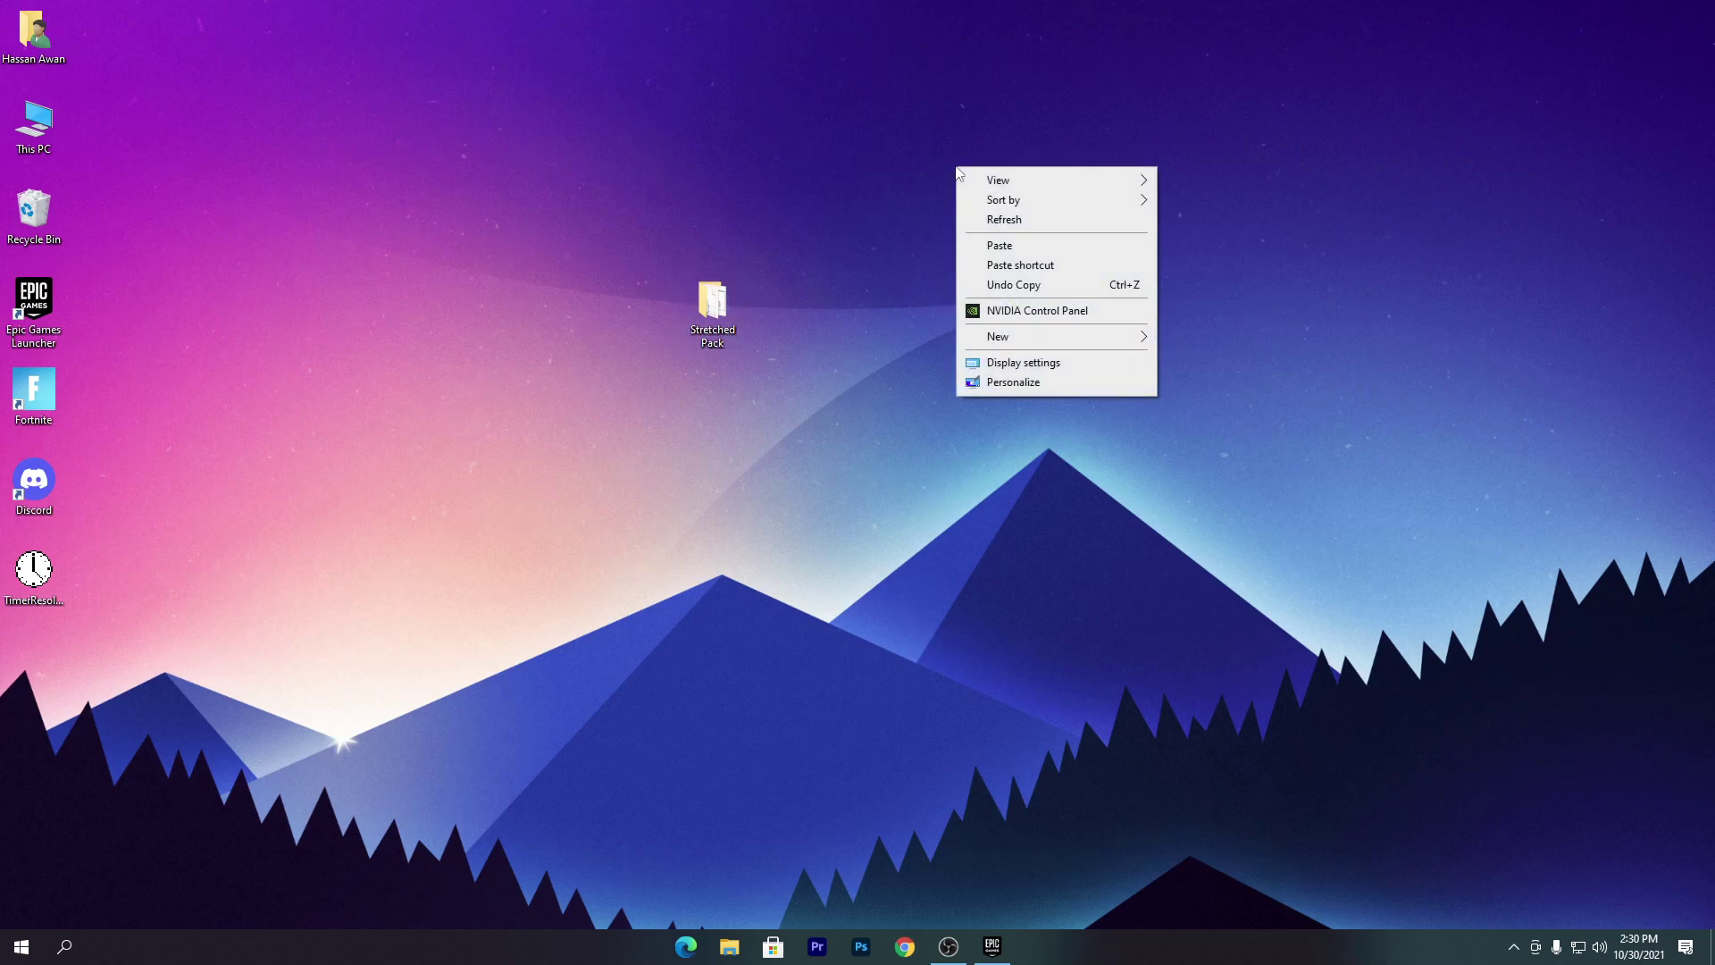
{"action": "left_click", "coordinate": [1103, 316]}
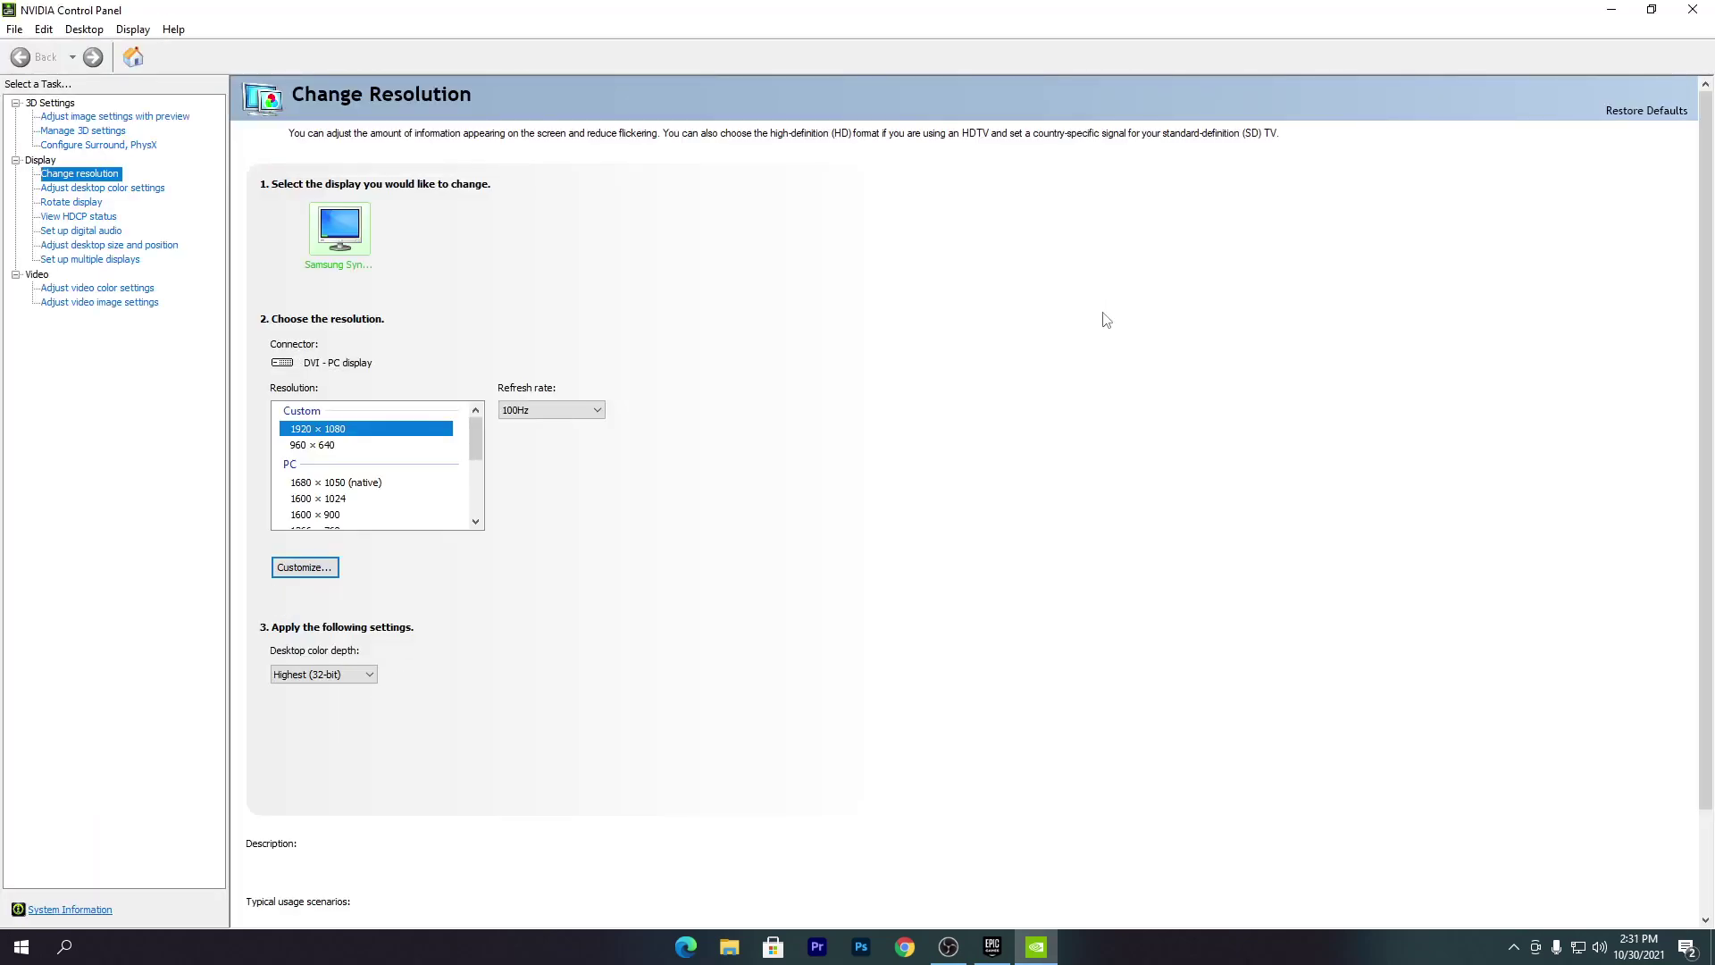
{"action": "left_click", "coordinate": [60, 178]}
{"action": "left_click", "coordinate": [301, 568]}
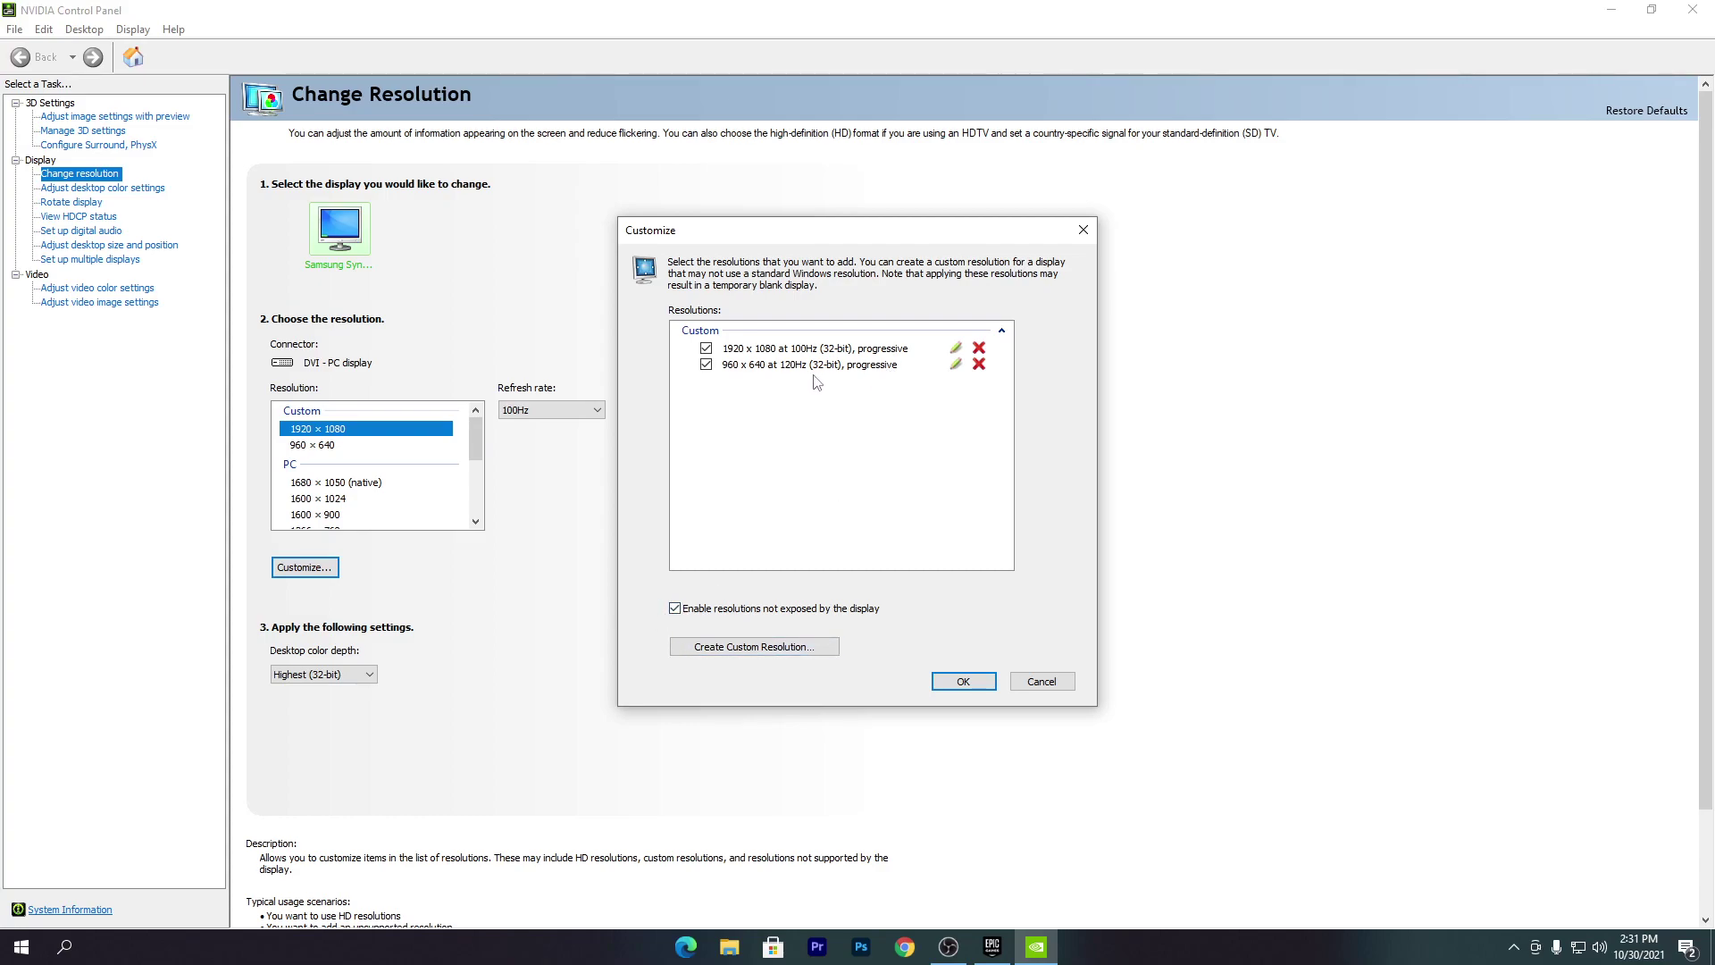
Step: Create and test a custom resolution of 960 x 640
{"action": "left_click", "coordinate": [736, 648]}
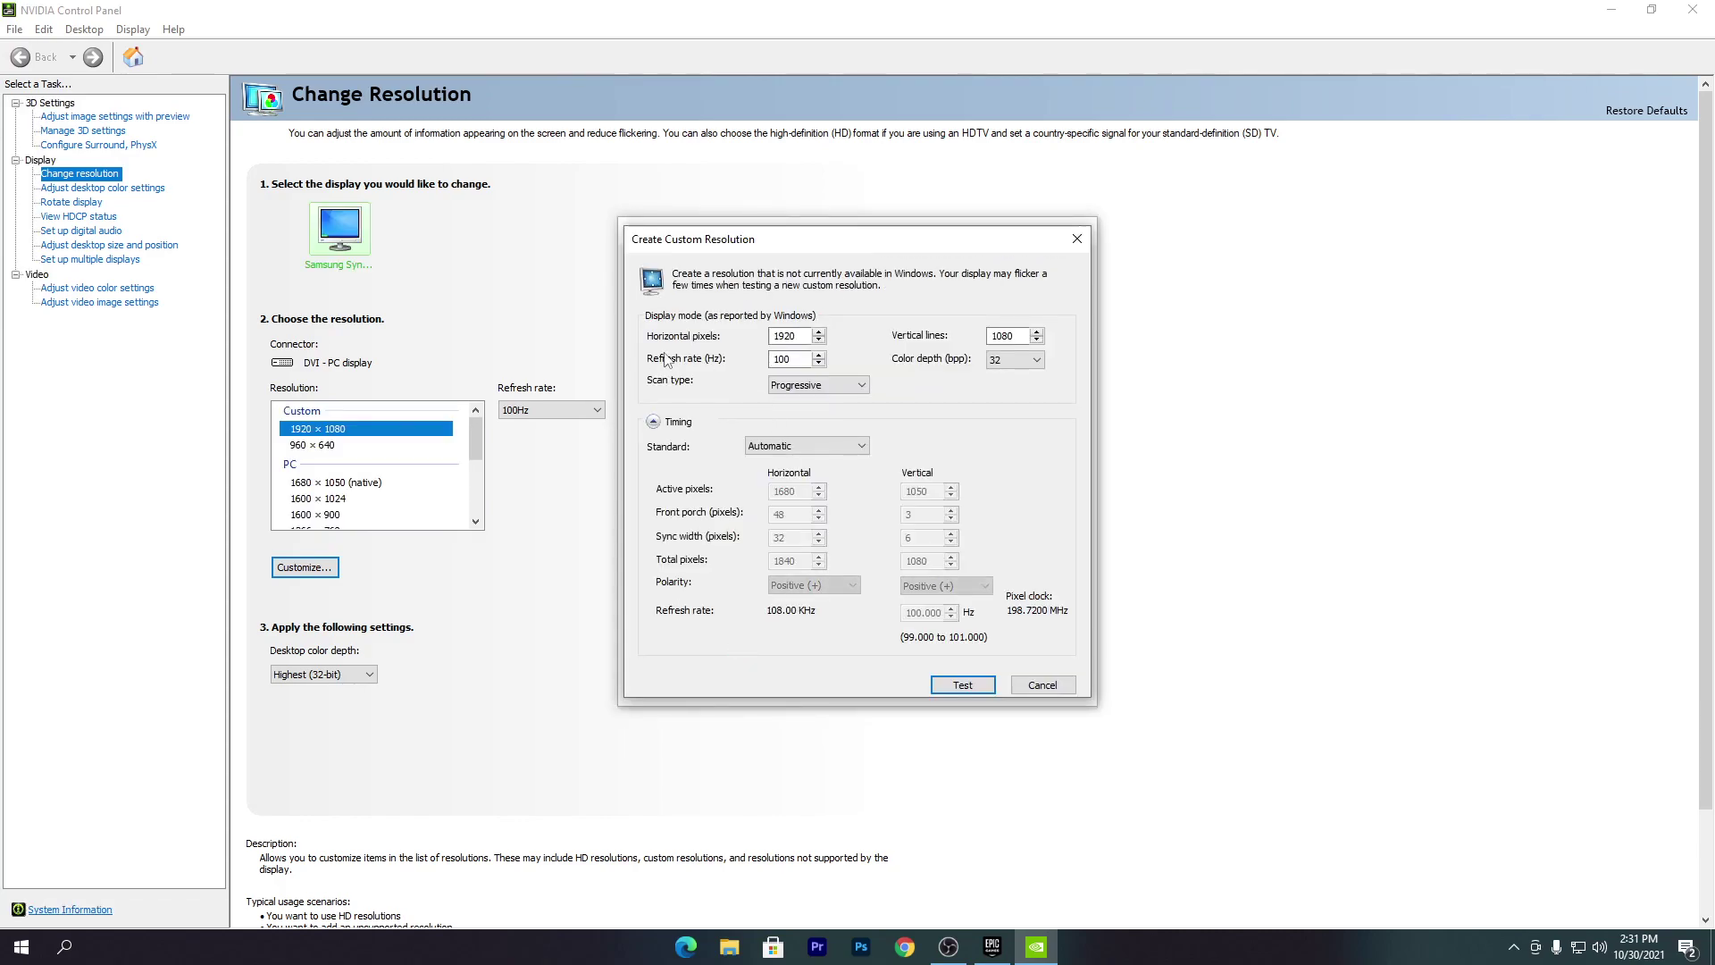
{"action": "double_click", "coordinate": [792, 336]}
{"action": "type", "text": "96"}
{"action": "double_click", "coordinate": [1007, 335]}
{"action": "type", "text": "640"}
{"action": "key", "text": "Tab"}
{"action": "left_click", "coordinate": [947, 687]}
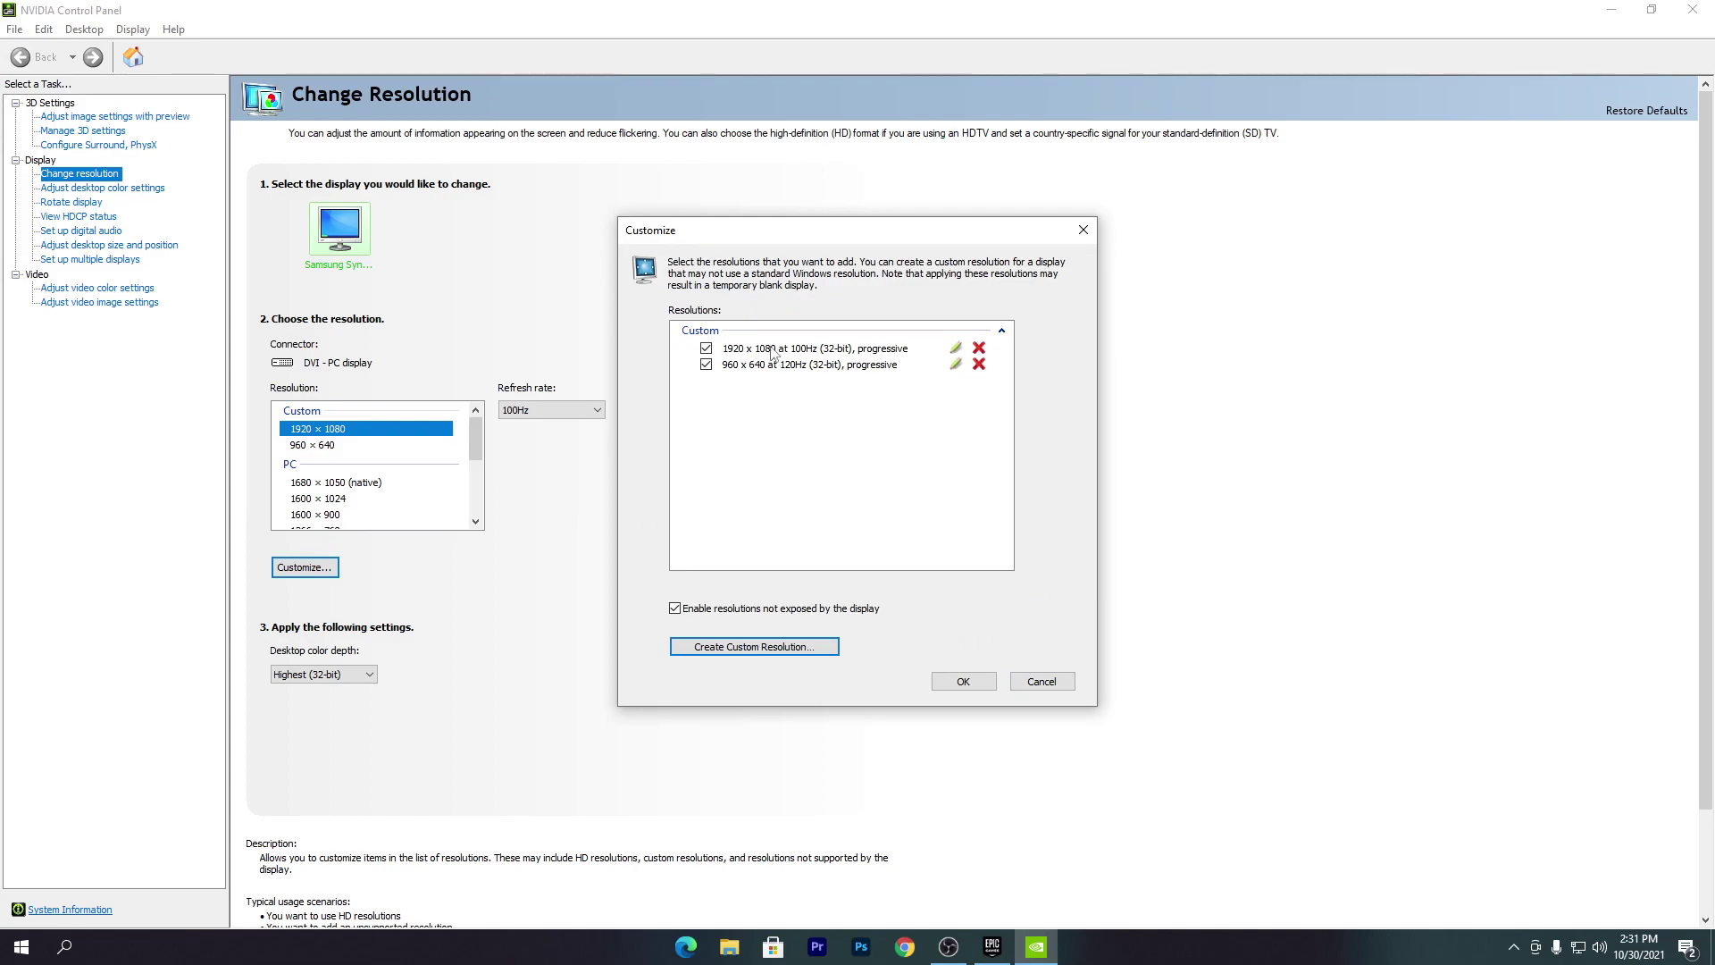
Step: Apply the custom 960 x 640 resolution to the desktop and keep it
{"action": "left_click", "coordinate": [820, 364]}
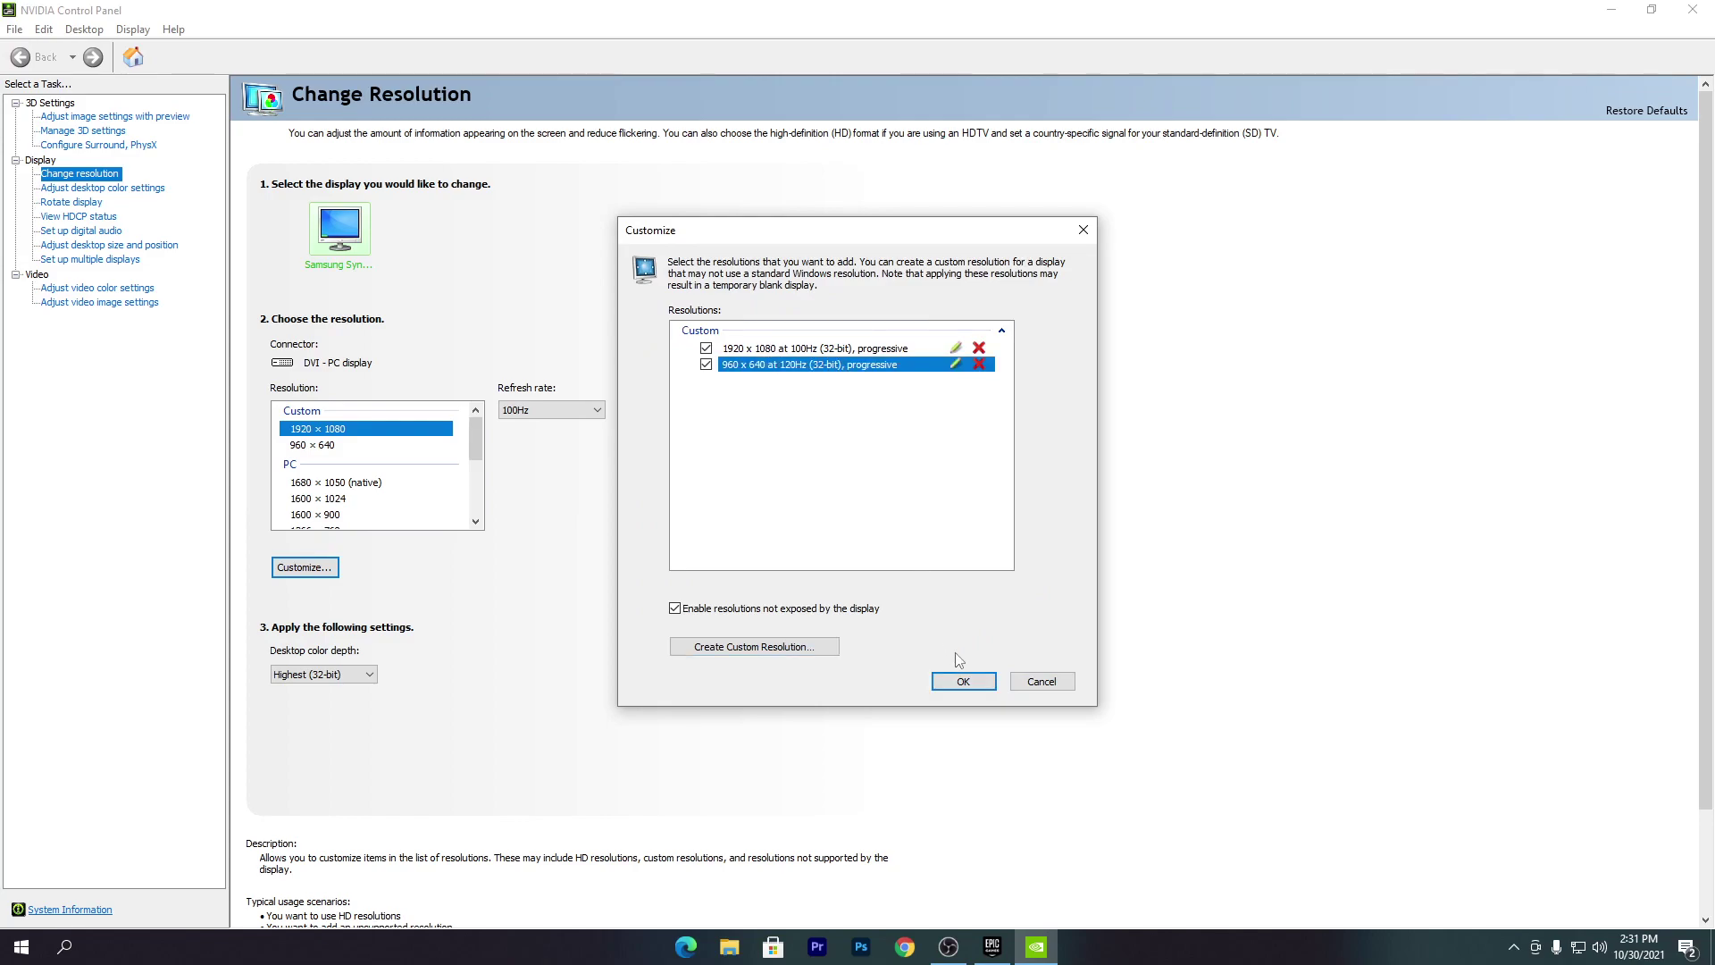
{"action": "left_click", "coordinate": [964, 683]}
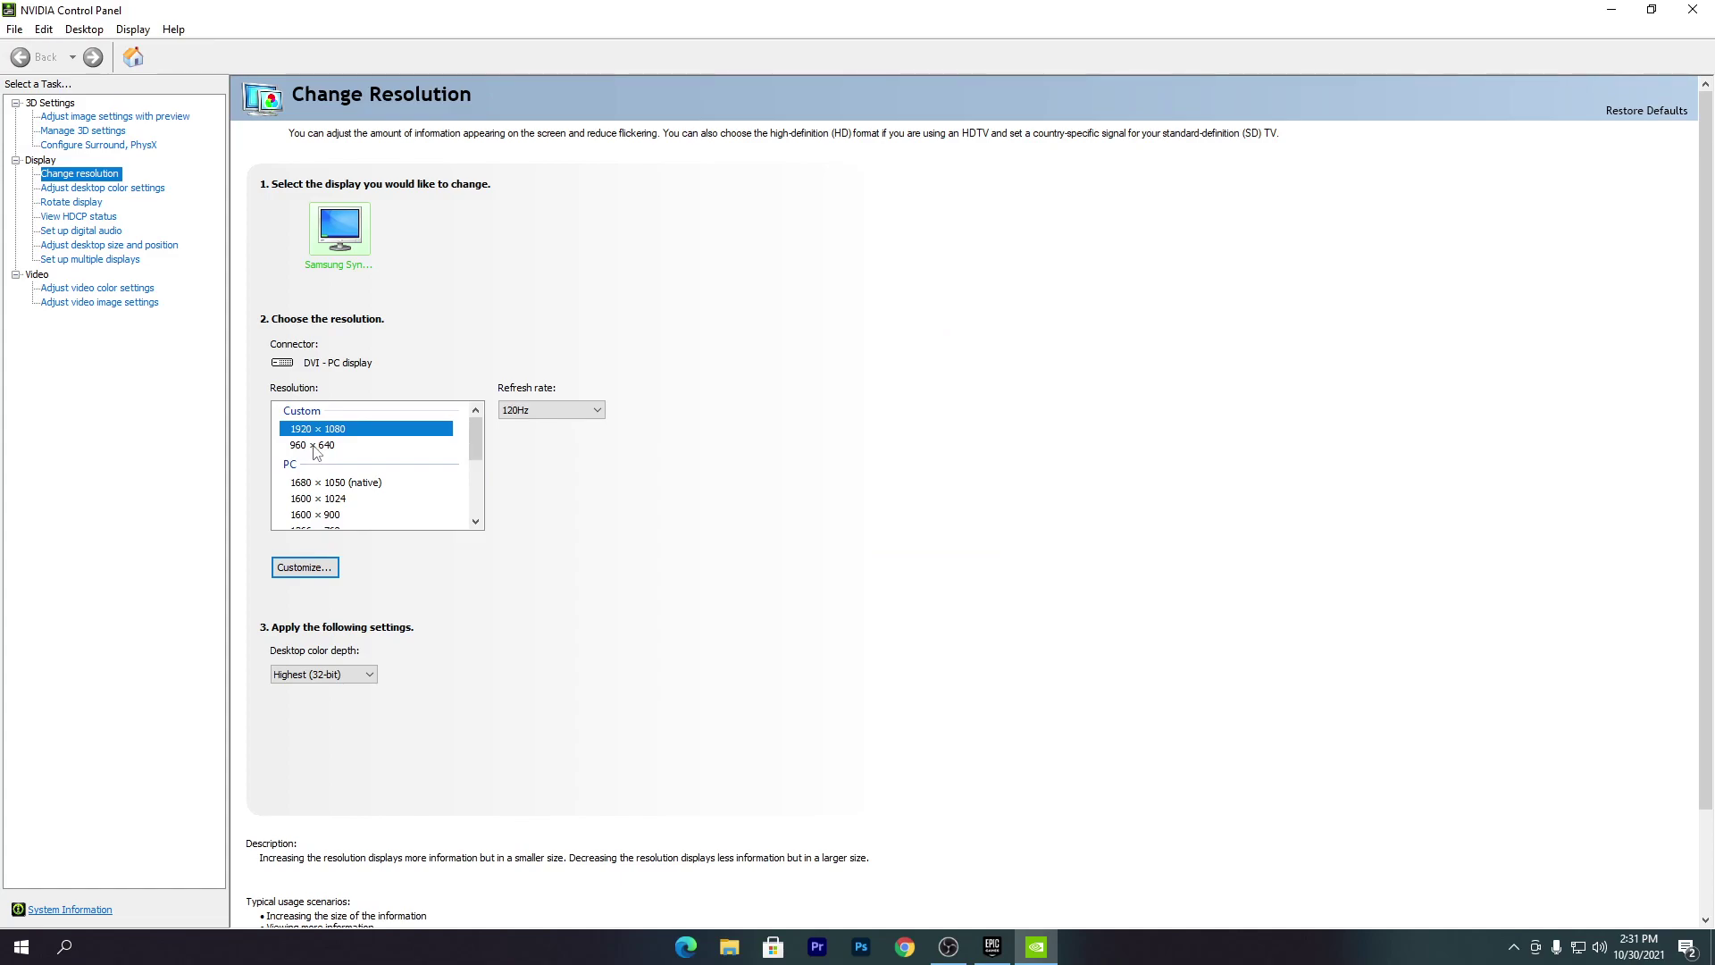
{"action": "left_click", "coordinate": [315, 446]}
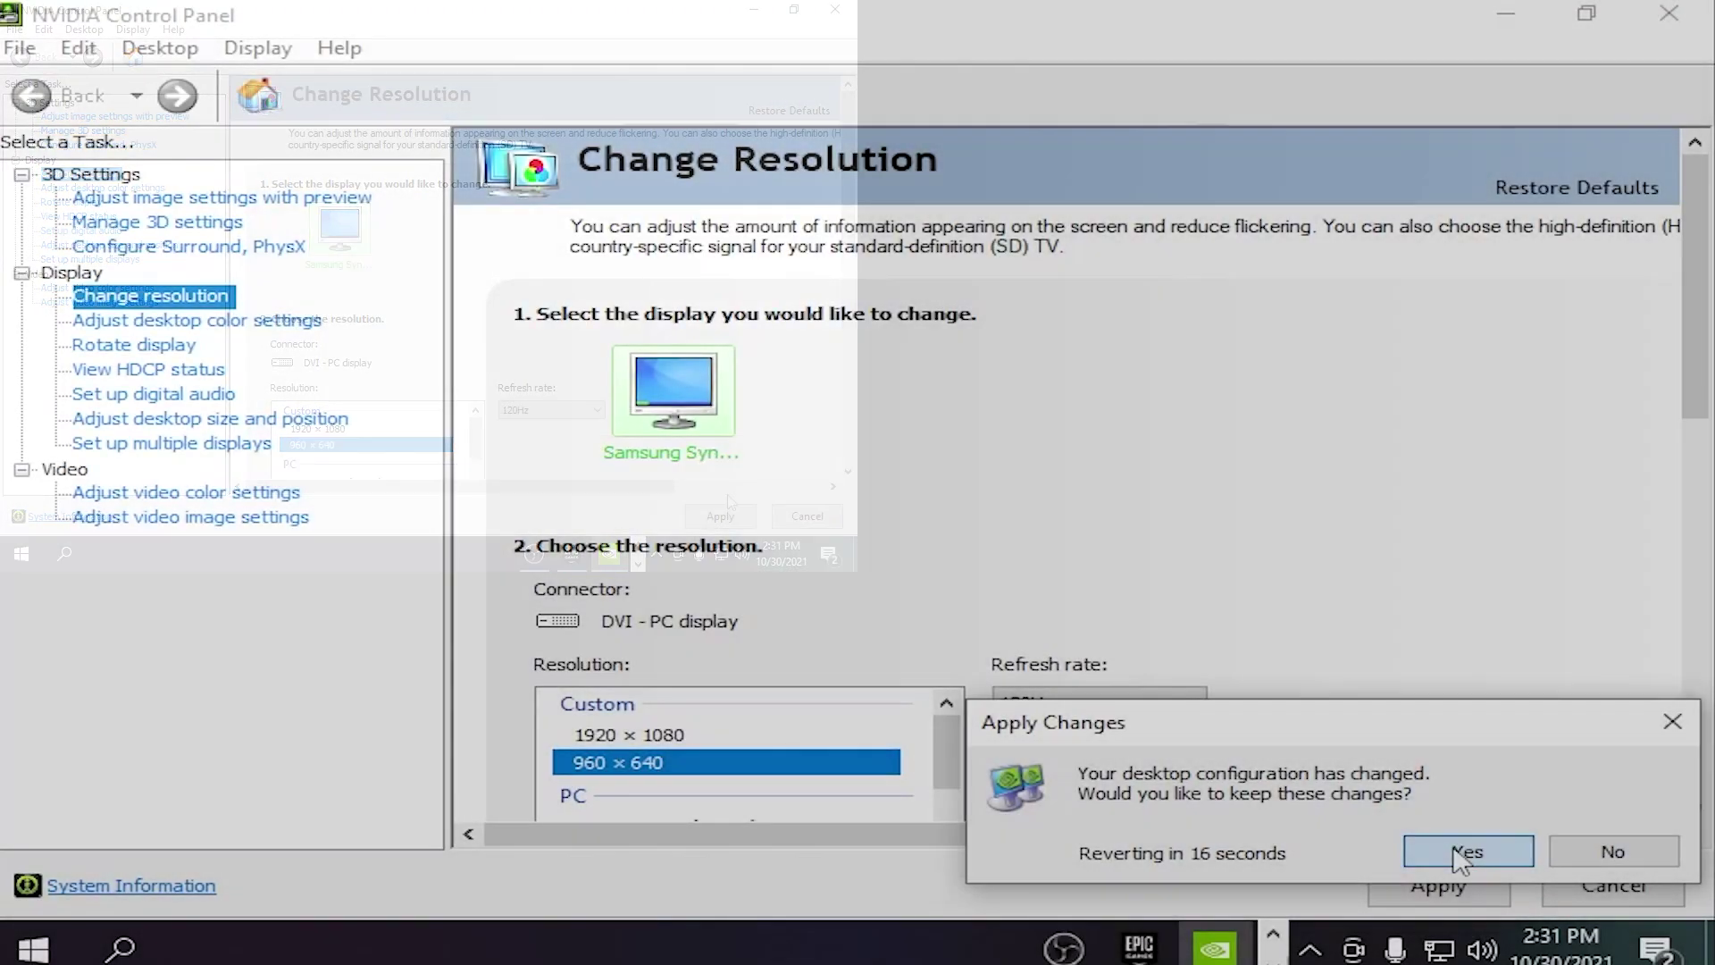
{"action": "left_click", "coordinate": [1458, 852]}
{"action": "scroll", "coordinate": [1346, 692], "scroll_direction": "down", "scroll_amount": 3}
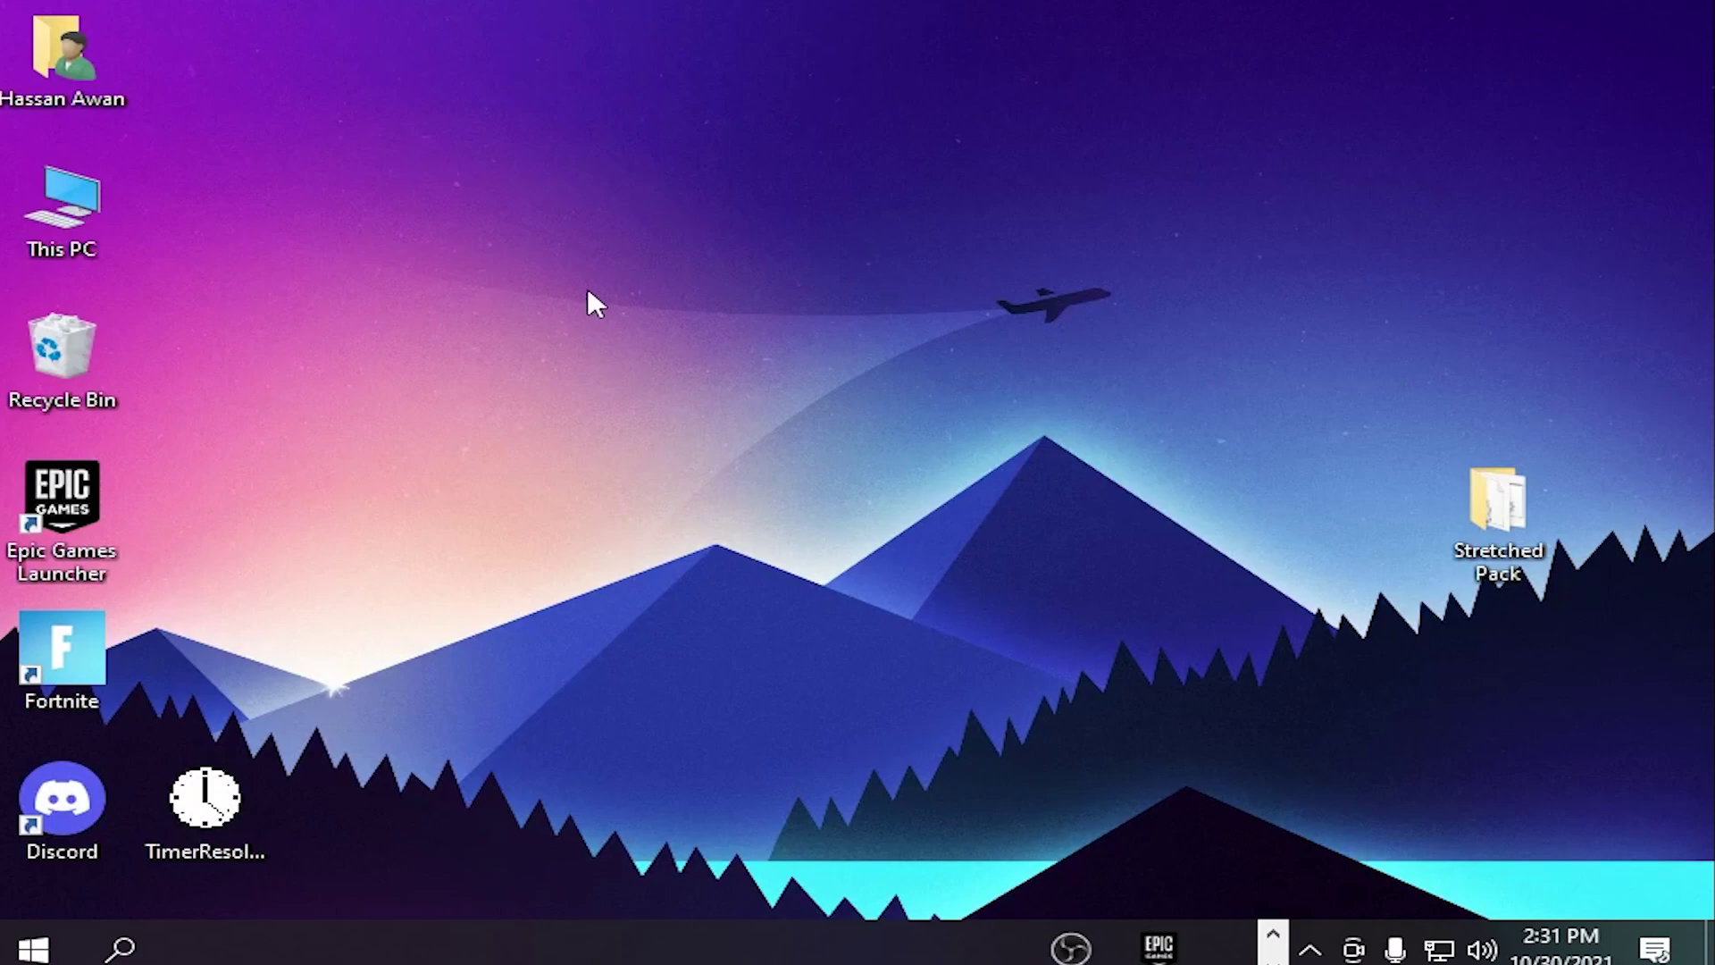
Step: Launch Fortnite and open Settings from the lobby menu
{"action": "double_click", "coordinate": [77, 693]}
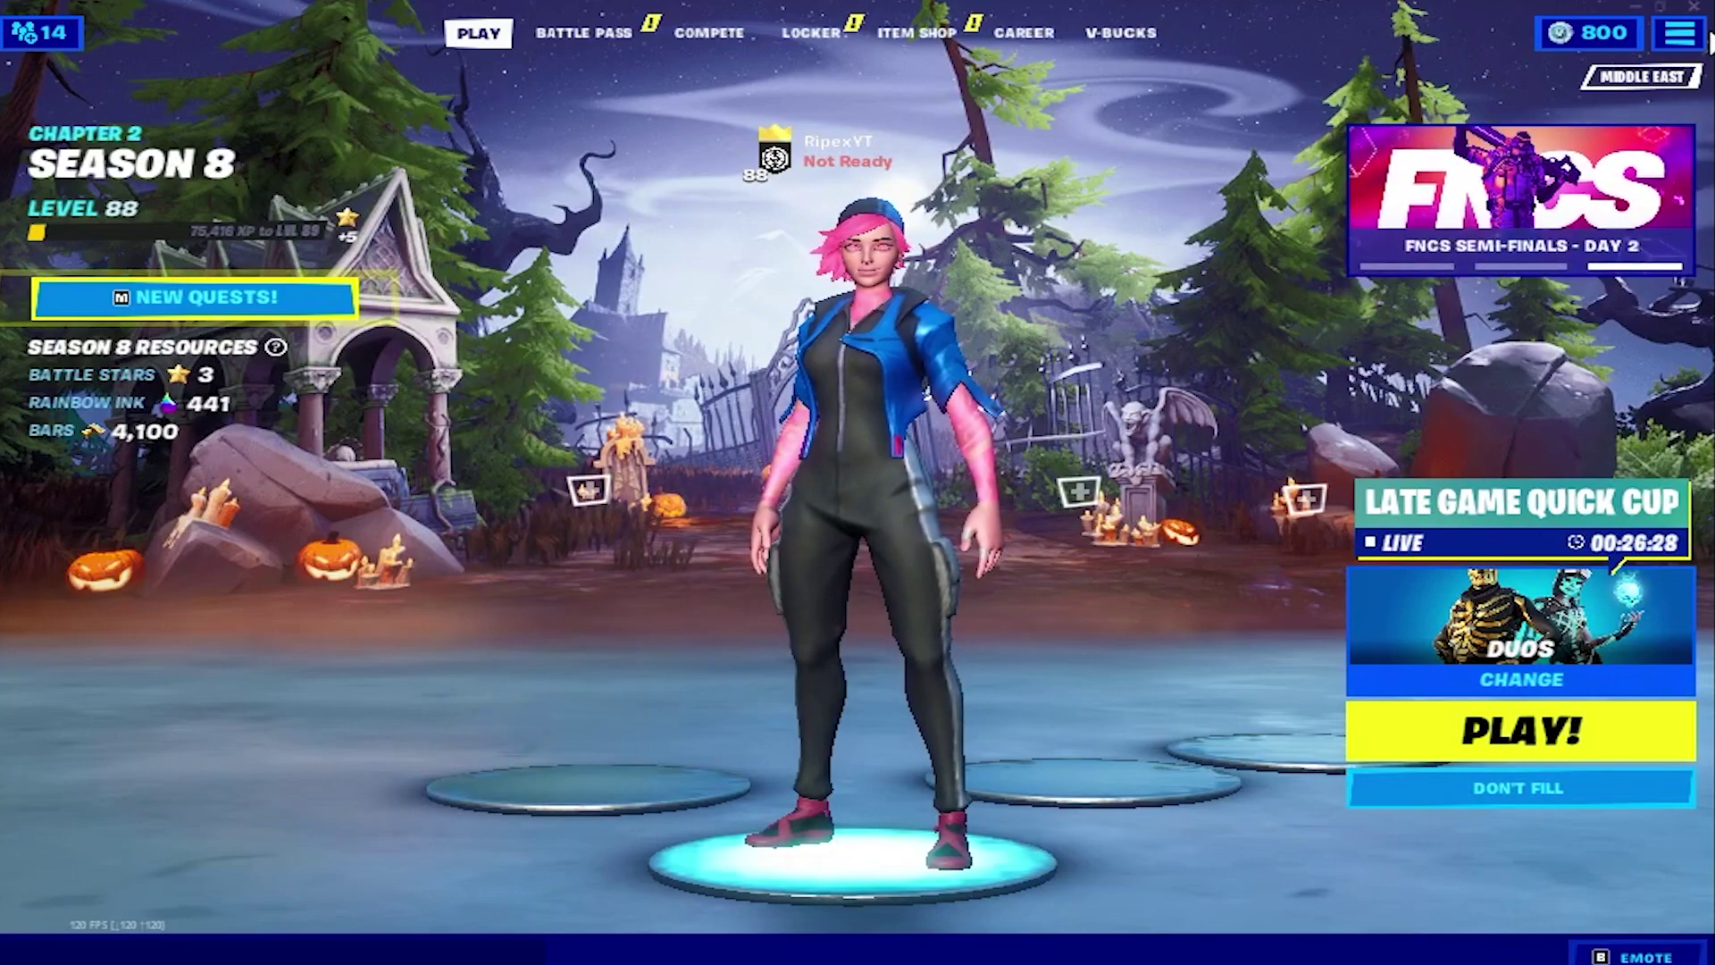
{"action": "left_click", "coordinate": [1678, 32]}
{"action": "left_click", "coordinate": [1432, 78]}
{"action": "scroll", "coordinate": [201, 723], "scroll_direction": "down", "scroll_amount": 2}
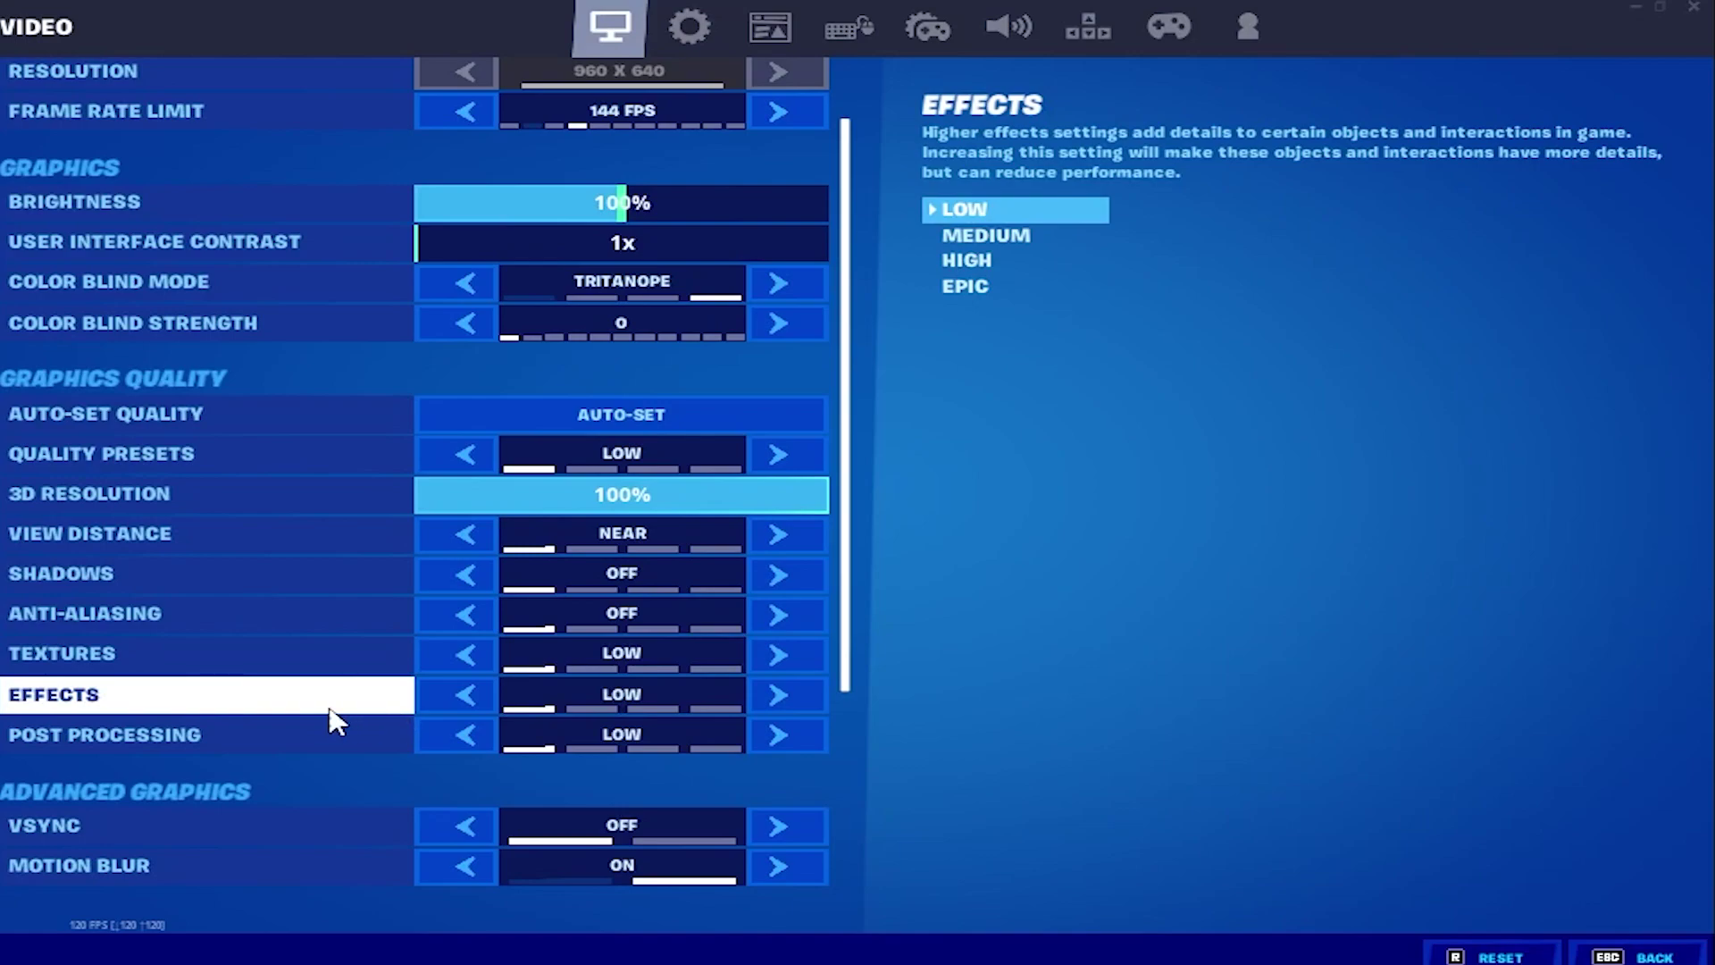
{"action": "scroll", "coordinate": [344, 747], "scroll_direction": "down", "scroll_amount": 2}
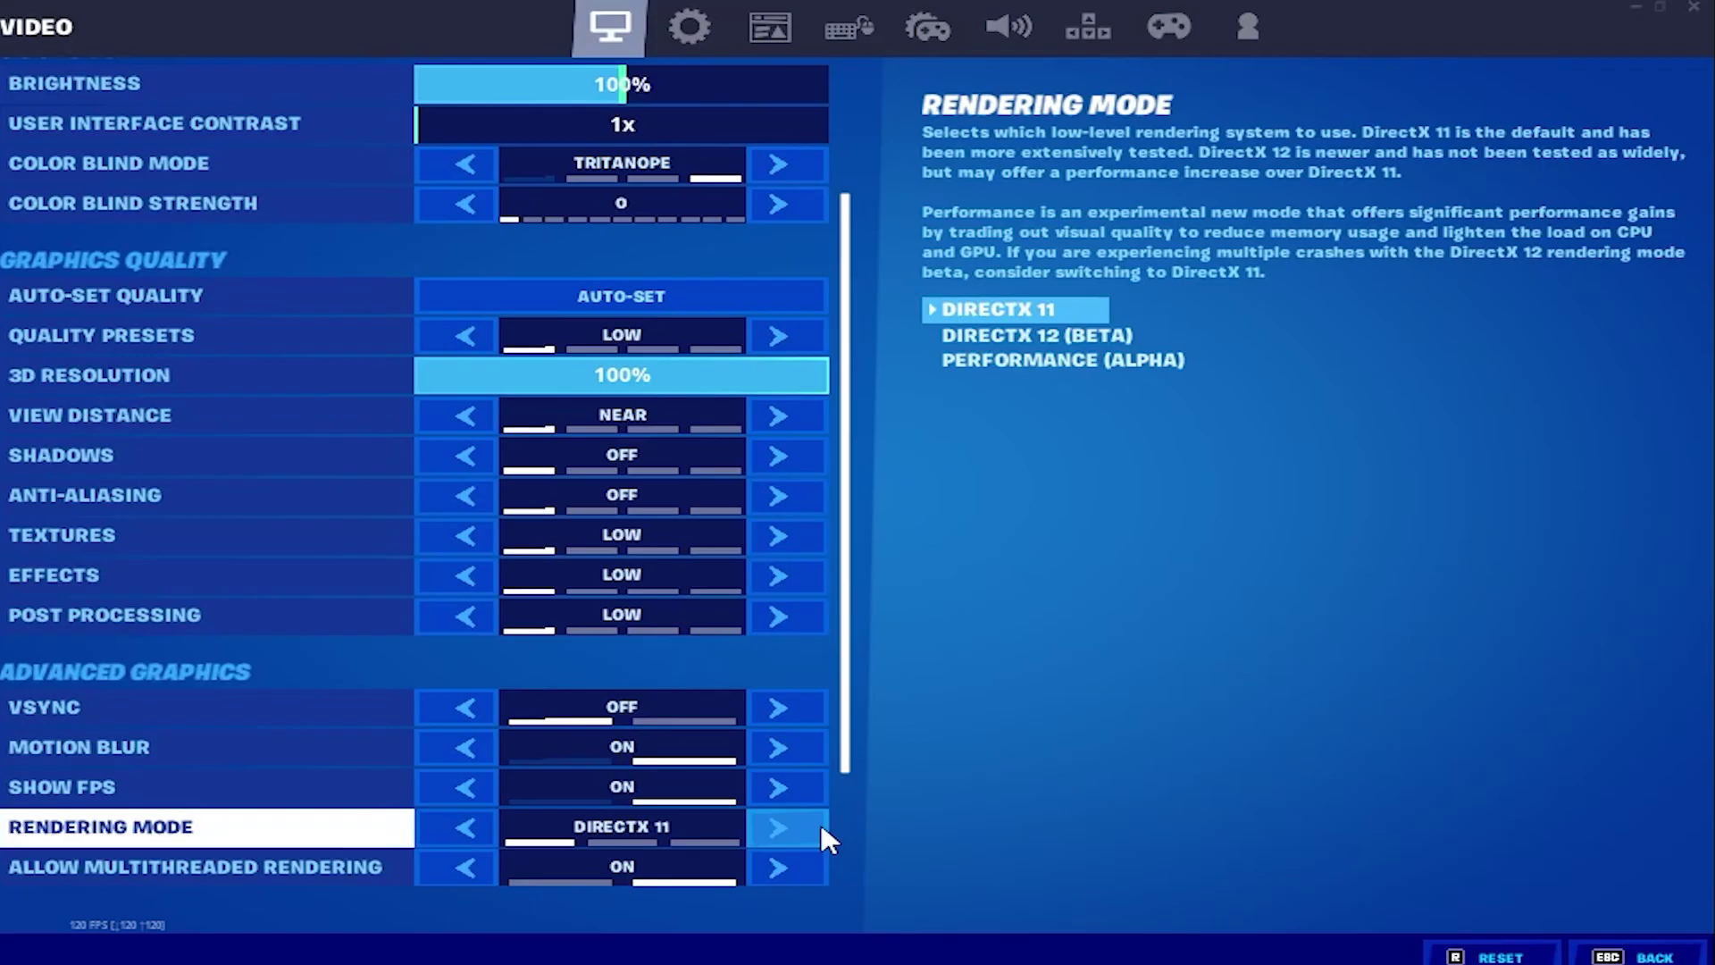
Step: Leave Fortnite's Video settings with DirectX 11 rendering and return to the lobby
{"action": "key", "text": "Escape"}
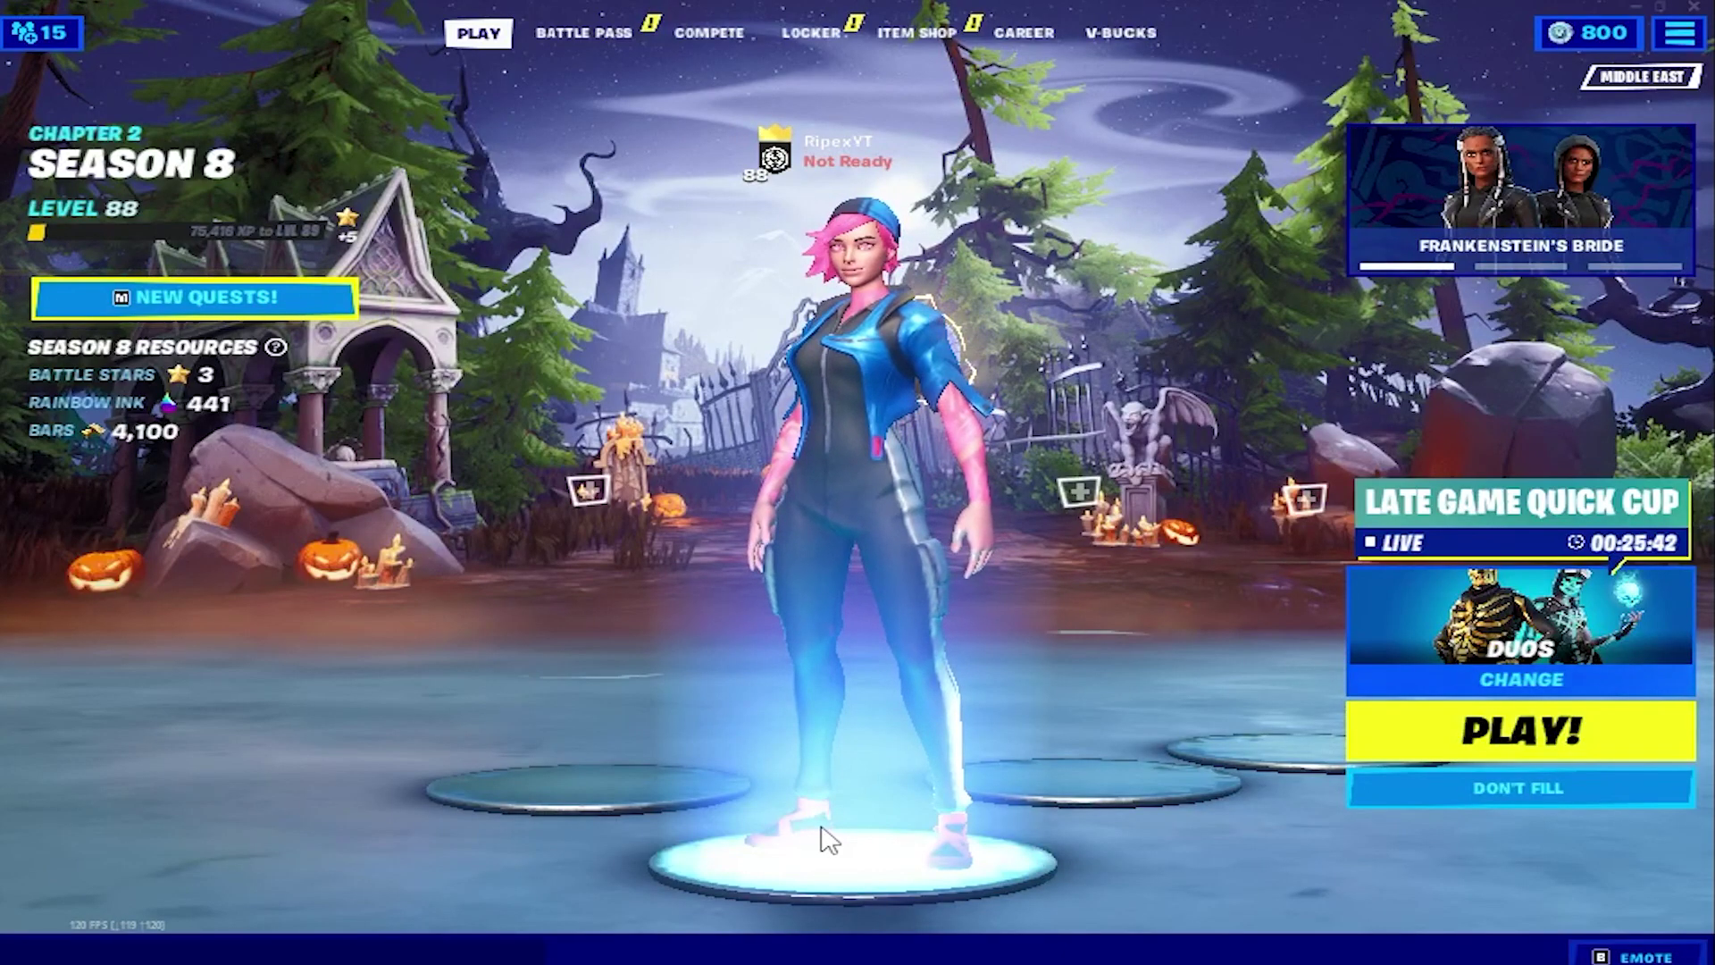